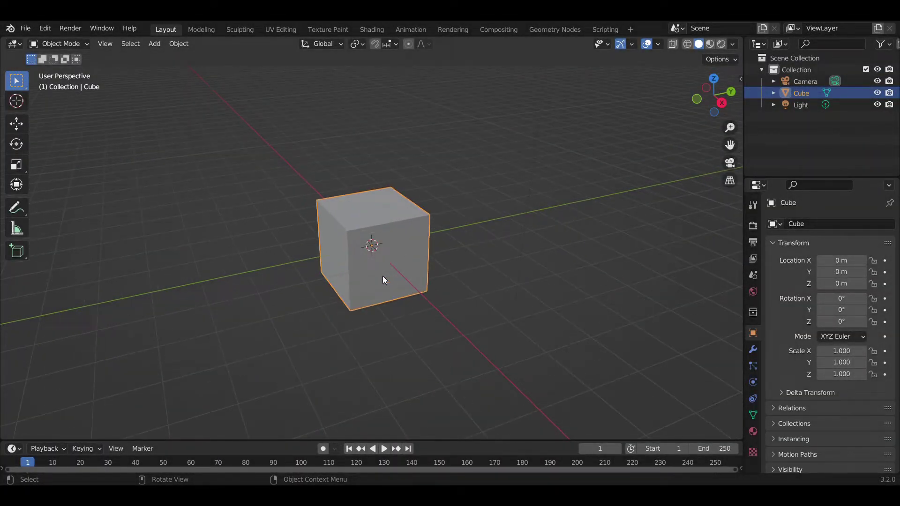
# Step: Duplicate the cube, place the copy up-left overlapping the original, and reselect the original
pyautogui.press('shift')
pyautogui.hotkey('shift', 'd')
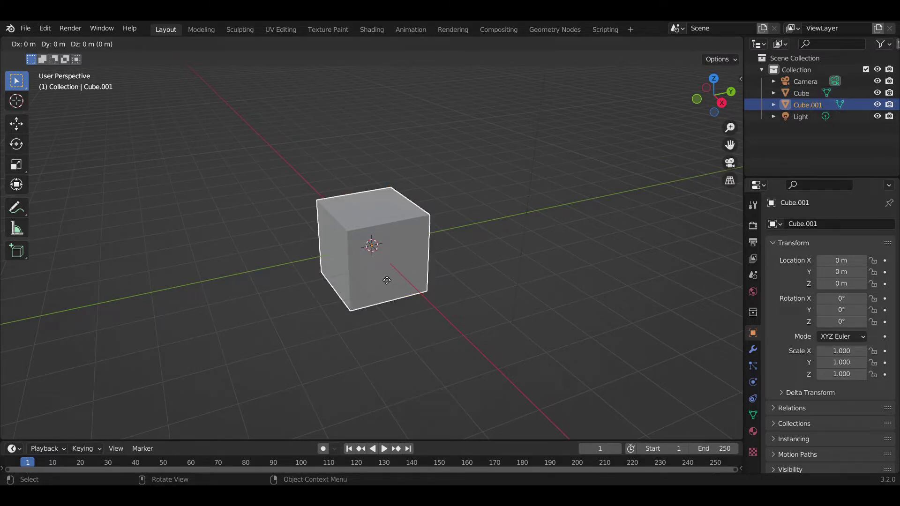
pyautogui.press('g')
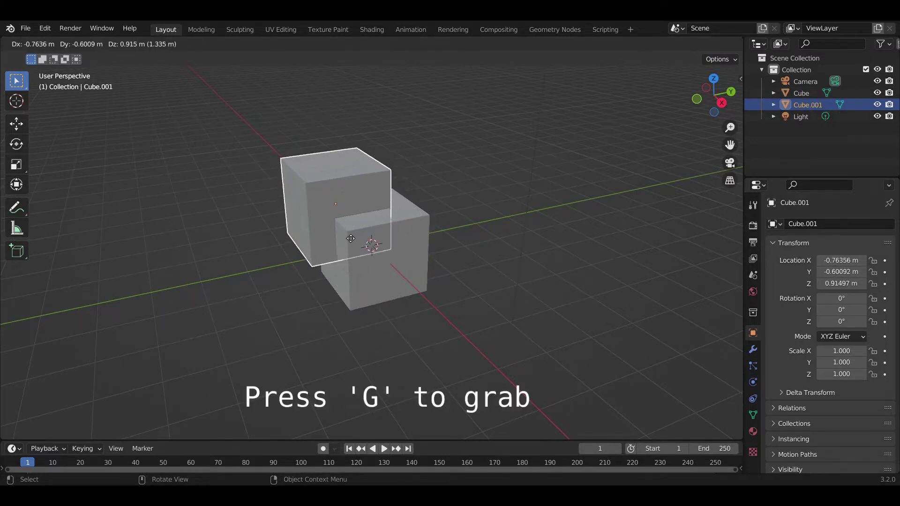
pyautogui.click(346, 240)
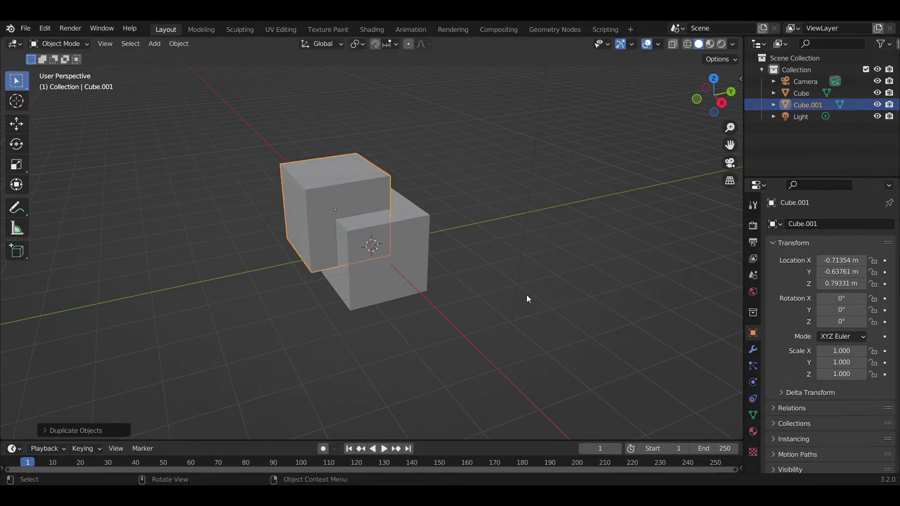
pyautogui.click(405, 277)
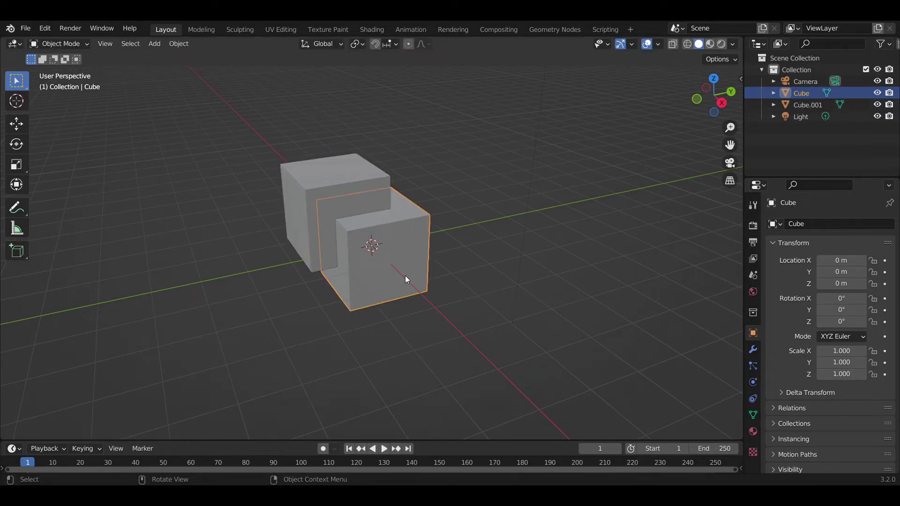
pyautogui.click(752, 350)
# Step: Add a Difference Boolean to the cube with Cube.001 as the cutter object, and apply it
pyautogui.click(821, 225)
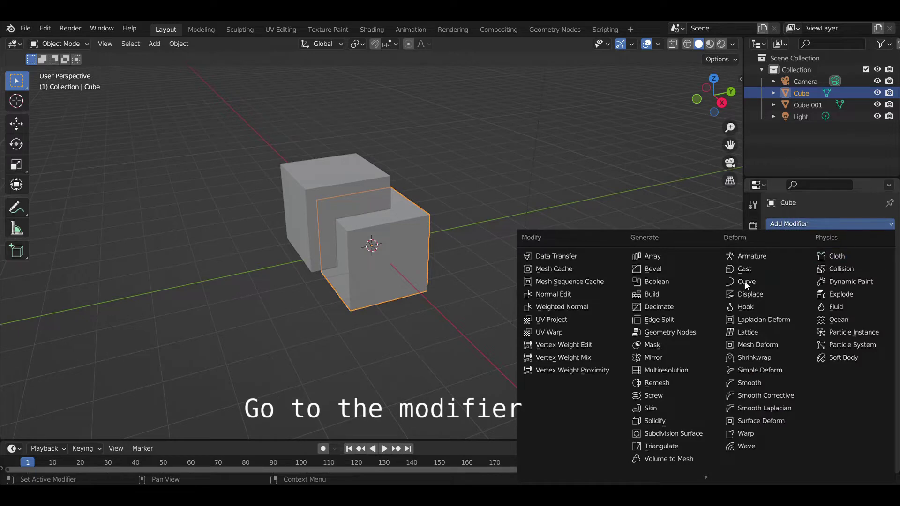
pyautogui.click(657, 282)
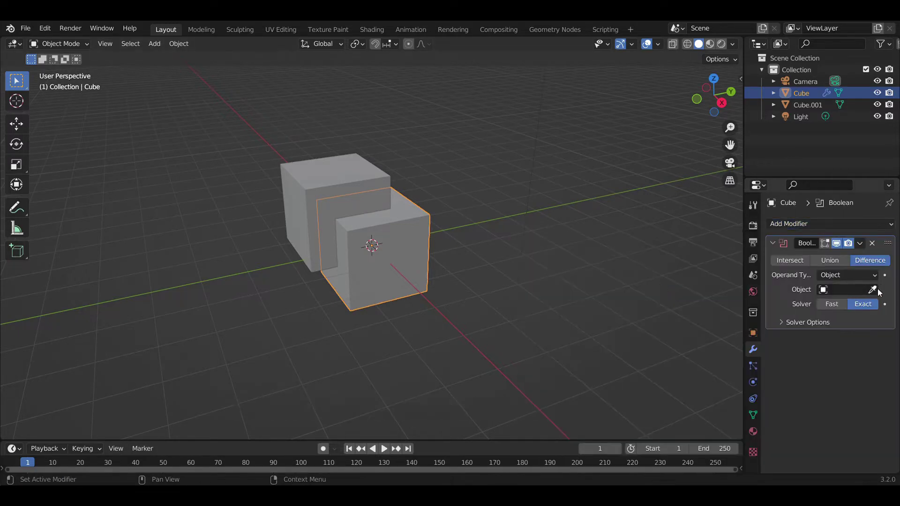
pyautogui.click(873, 289)
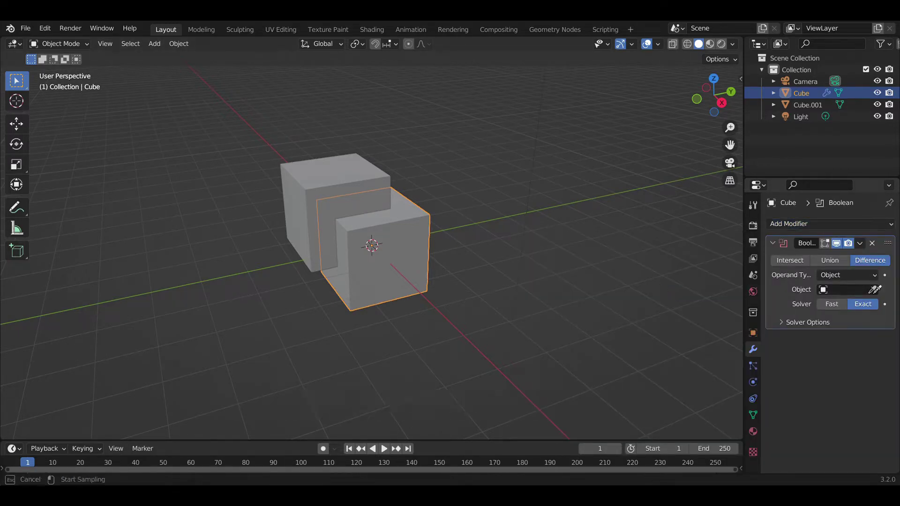
pyautogui.click(323, 180)
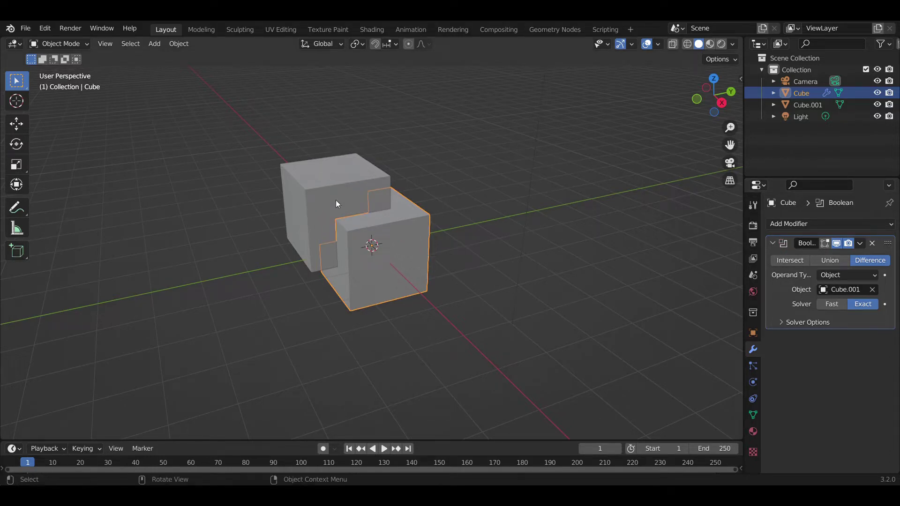
pyautogui.click(860, 243)
pyautogui.click(839, 256)
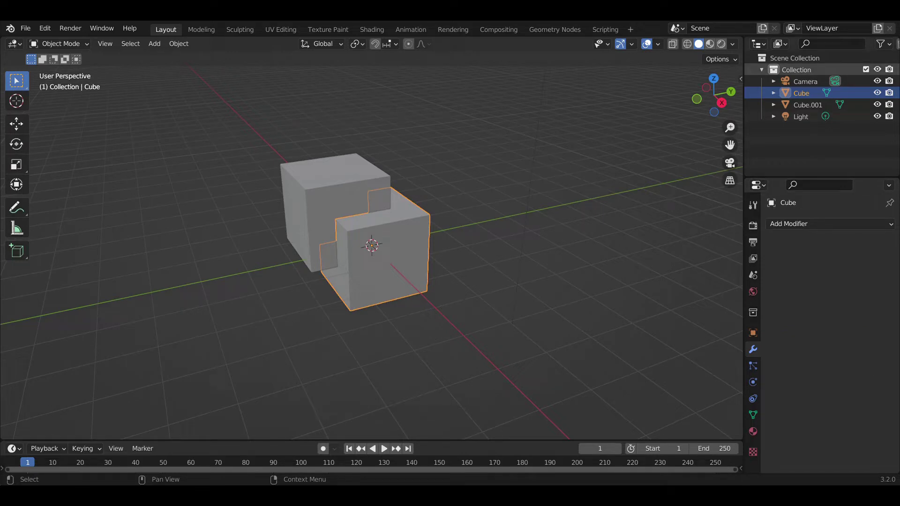
# Step: Hide Cube.001, orbit around the original cube to inspect the notch, and reselect it
pyautogui.click(324, 173)
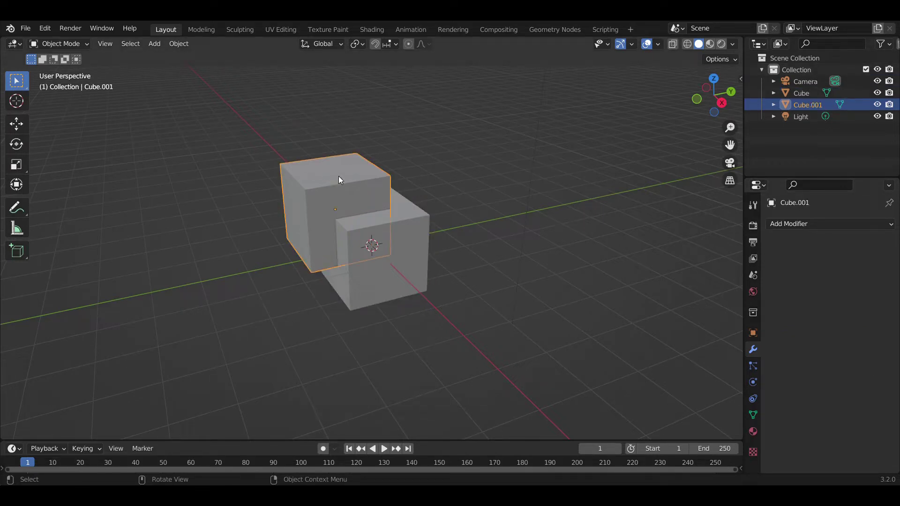
pyautogui.press('h')
pyautogui.moveTo(375, 188)
pyautogui.mouseDown(button='middle')
pyautogui.moveTo(649, 259)
pyautogui.moveTo(610, 273)
pyautogui.mouseUp(button='middle')
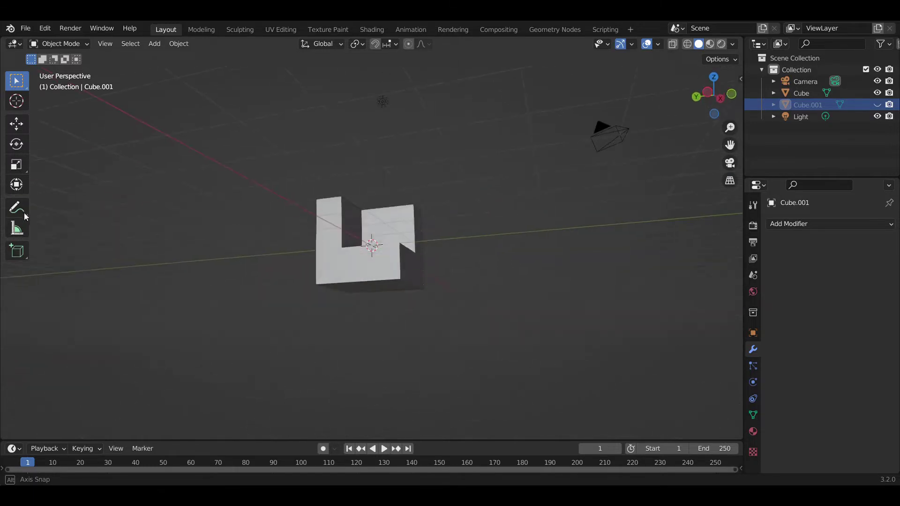
pyautogui.moveTo(610, 272)
pyautogui.mouseDown(button='middle')
pyautogui.moveTo(471, 228)
pyautogui.moveTo(529, 303)
pyautogui.mouseUp(button='middle')
pyautogui.scroll(3, 465, 238)
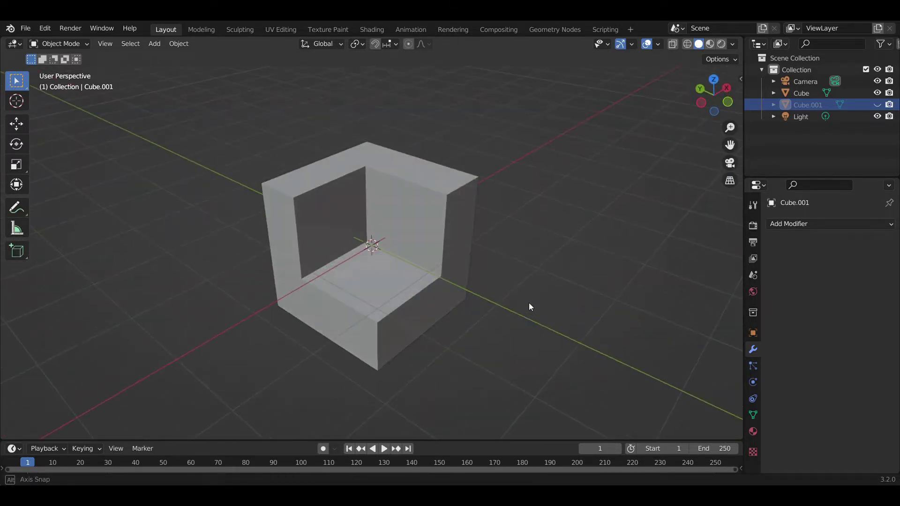
pyautogui.click(366, 266)
pyautogui.moveTo(451, 323)
pyautogui.mouseDown(button='middle')
pyautogui.moveTo(535, 289)
pyautogui.moveTo(443, 308)
pyautogui.mouseUp(button='middle')
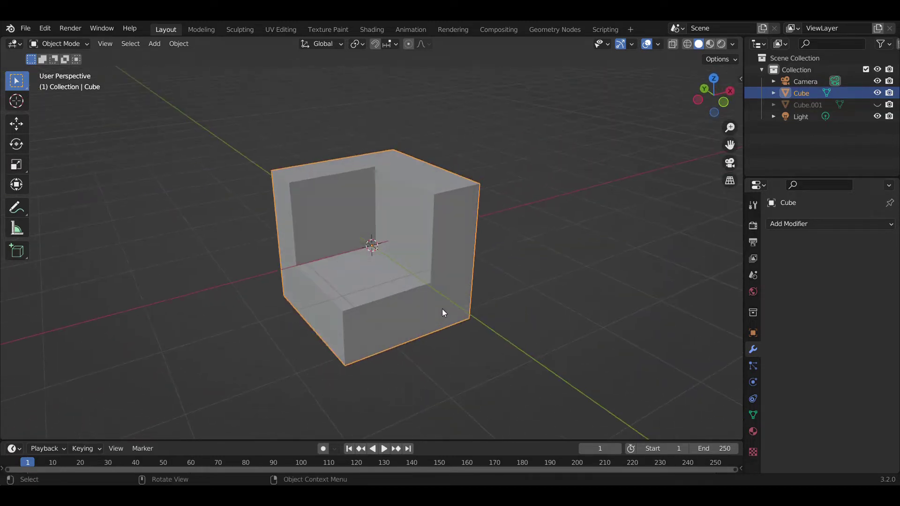
# Step: Delete the carved cube and add a fresh mesh cube at the origin
pyautogui.press('x')
pyautogui.click(533, 249)
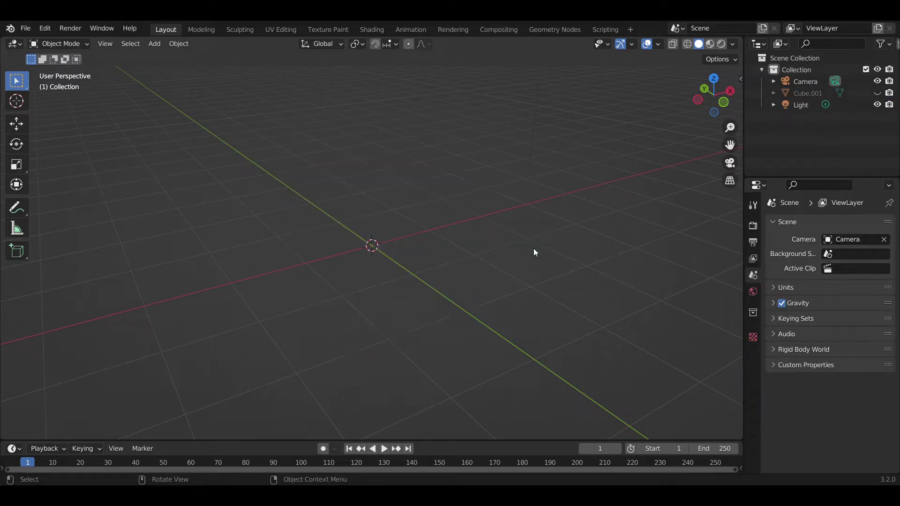
pyautogui.hotkey('shift', 'a')
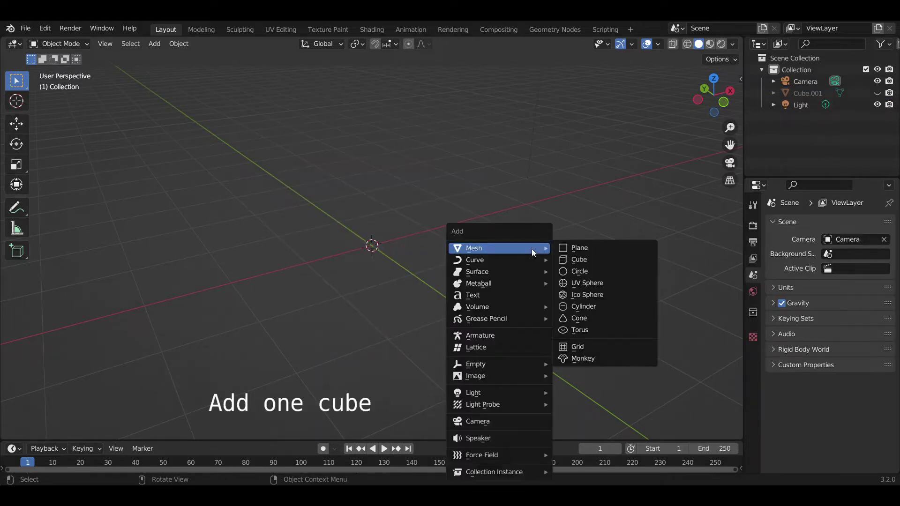
pyautogui.click(596, 264)
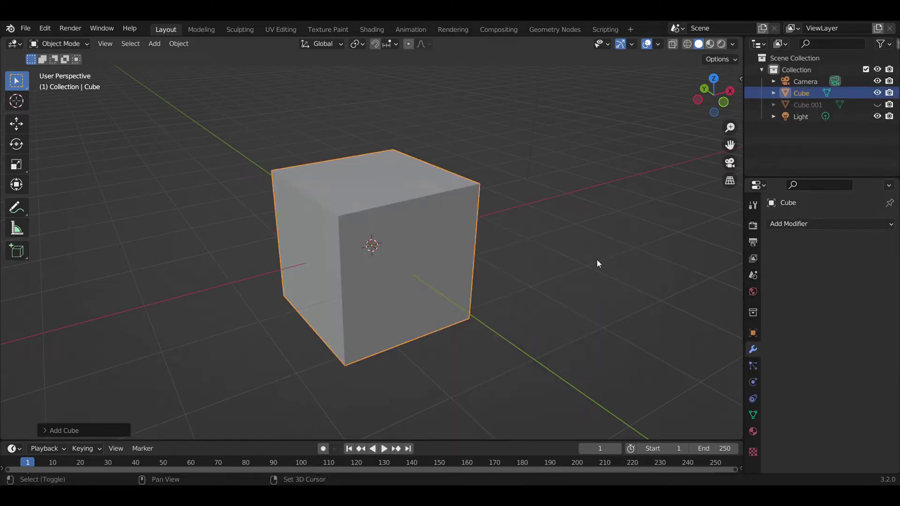
# Step: Make a copy of the cube, lift it partly above the original, scale it down, and reselect the large cube
pyautogui.hotkey('shift', 'd')
pyautogui.rightClick(602, 201)
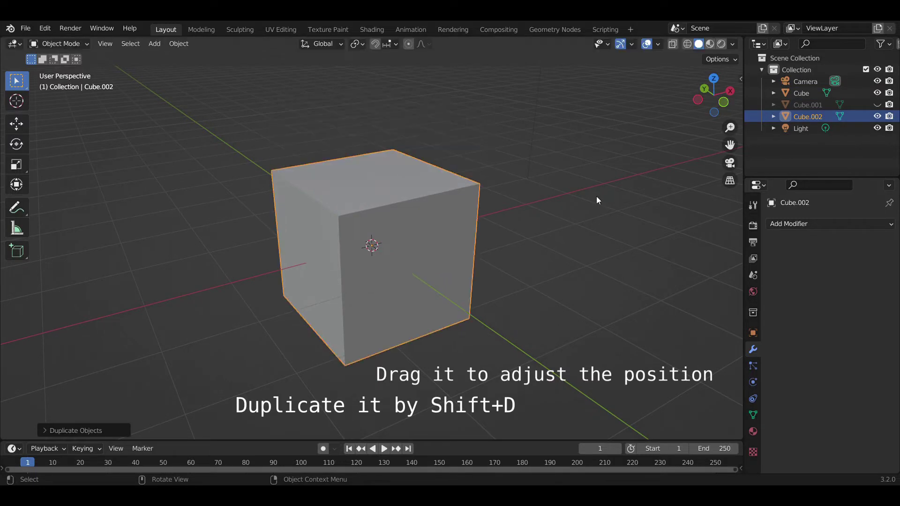
pyautogui.press('g')
pyautogui.click(580, 112)
pyautogui.press('s')
pyautogui.click(537, 172)
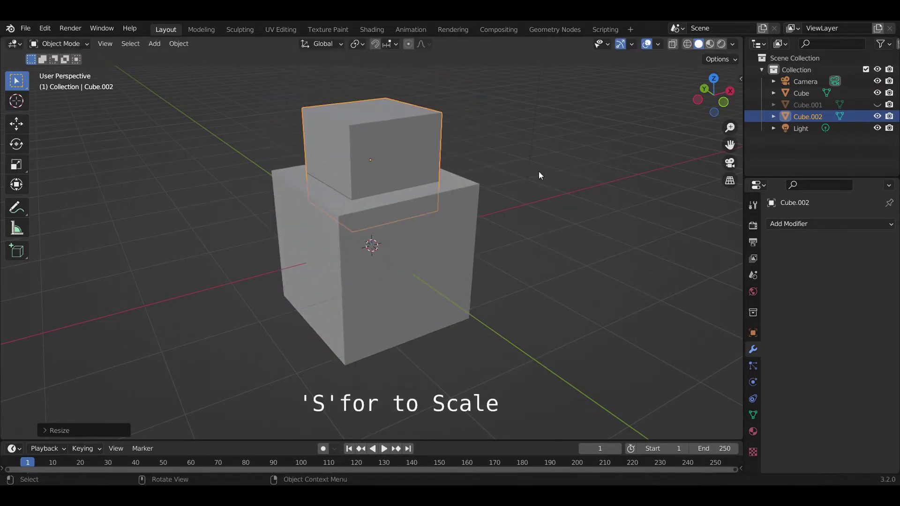
pyautogui.click(589, 223)
pyautogui.click(440, 274)
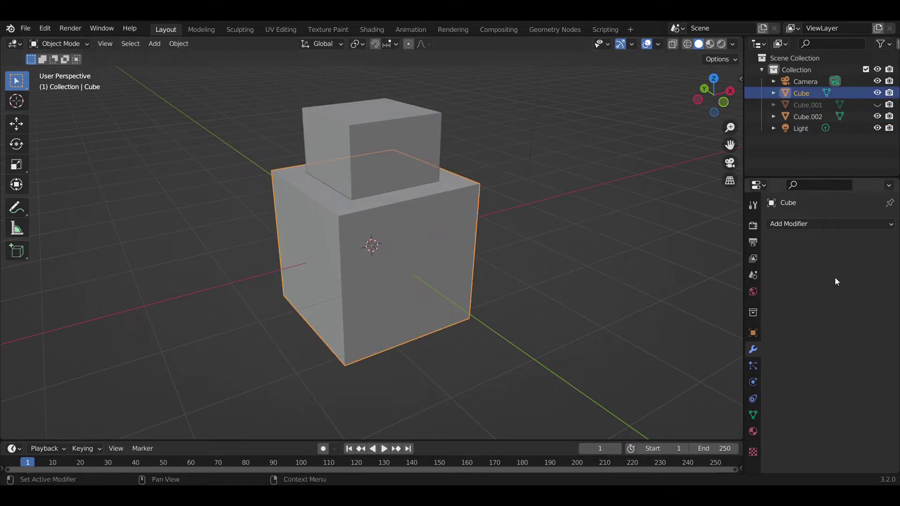
# Step: Apply a Union Boolean with Cube.002 on the large cube, then hide the small cube
pyautogui.click(782, 223)
pyautogui.click(677, 287)
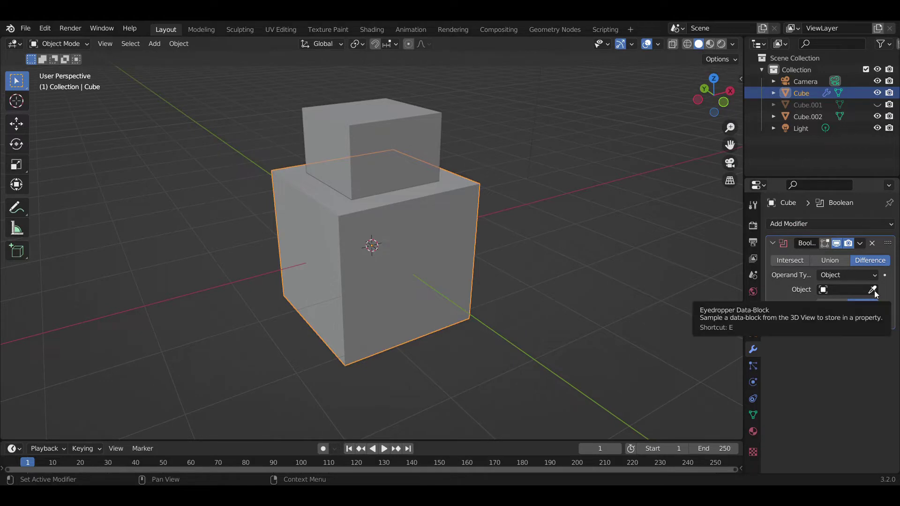
pyautogui.click(828, 263)
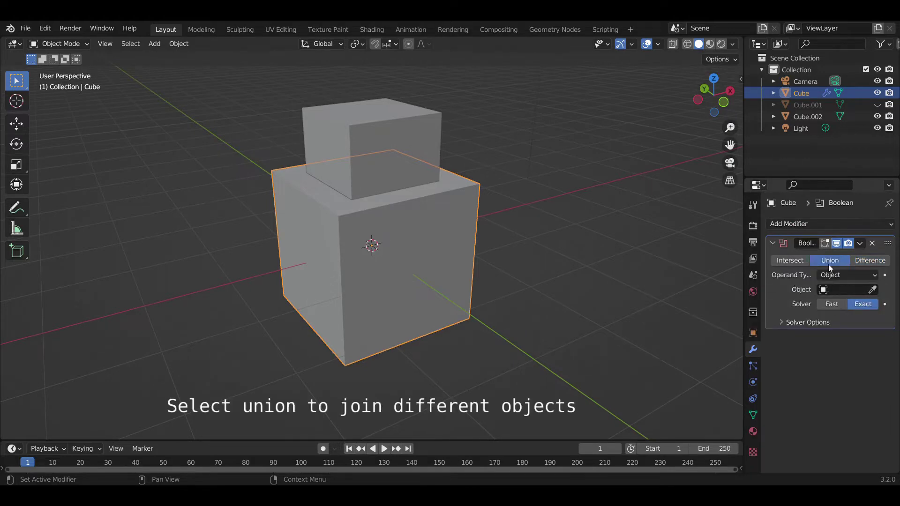
pyautogui.click(873, 292)
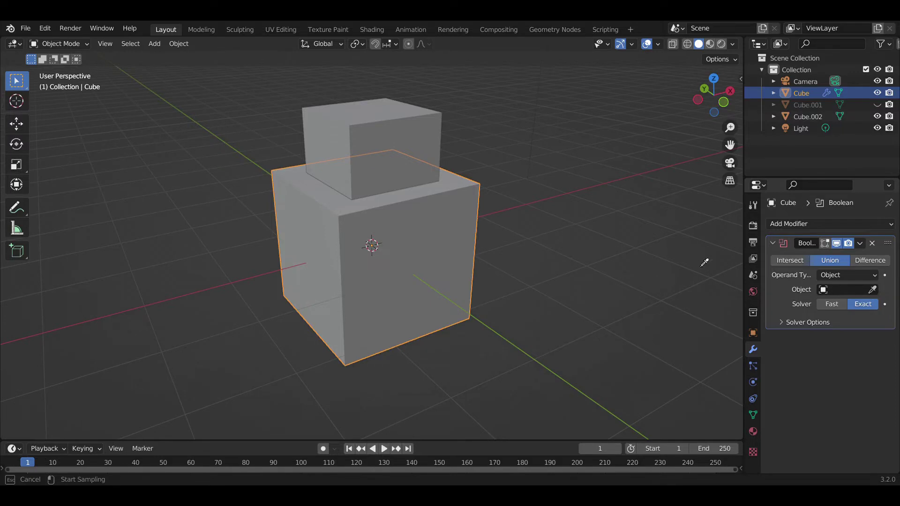
pyautogui.click(417, 136)
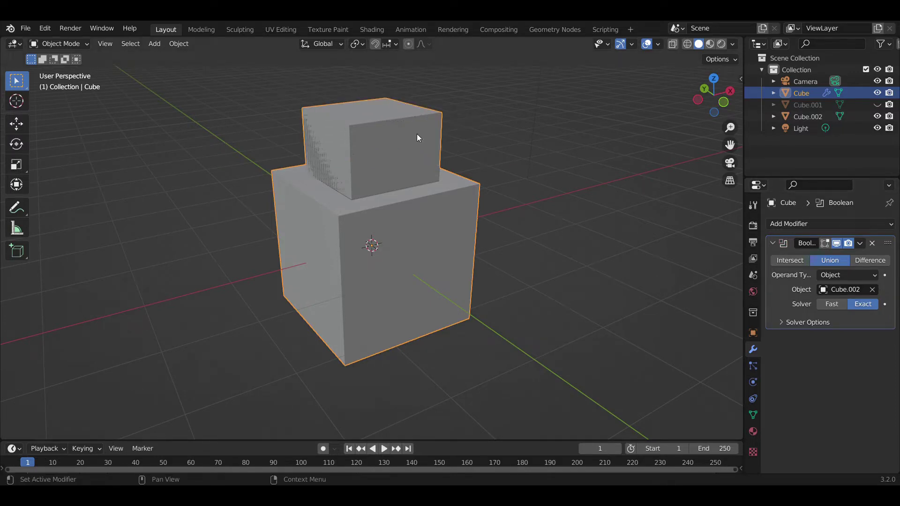
pyautogui.click(859, 243)
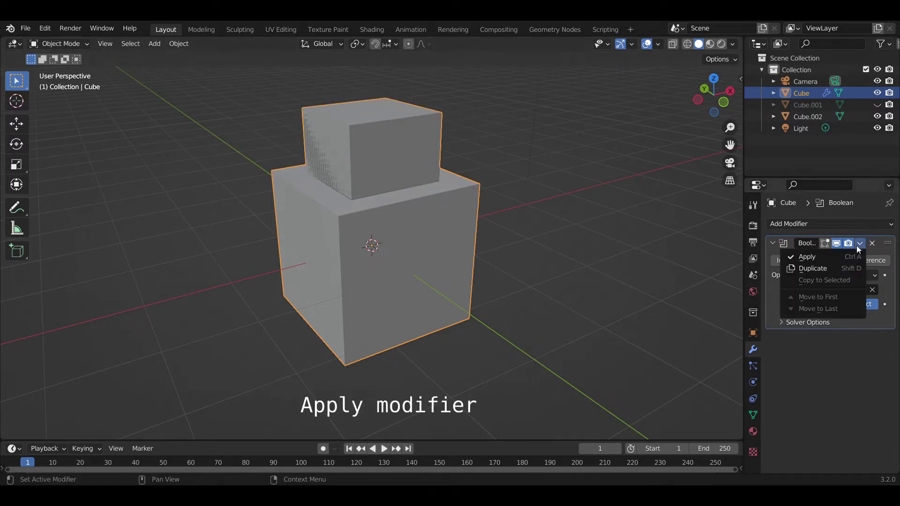
pyautogui.click(816, 255)
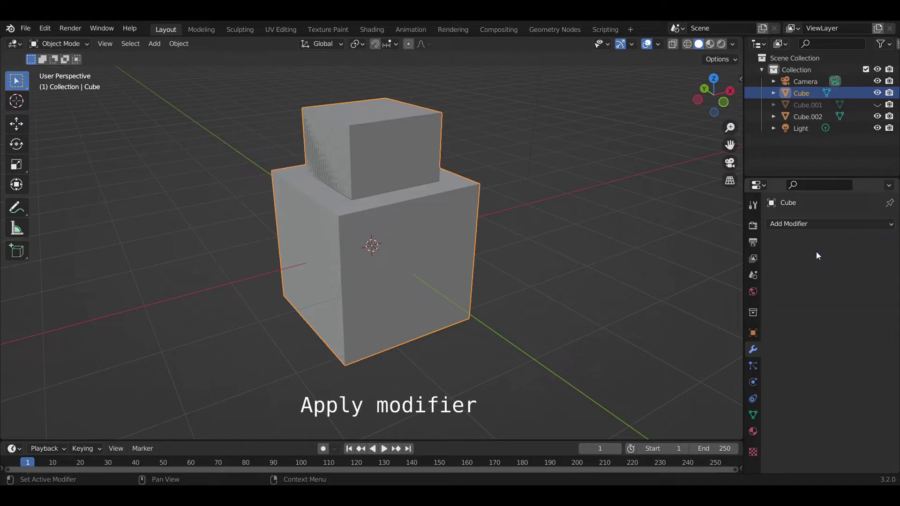
pyautogui.click(431, 157)
pyautogui.press('h')
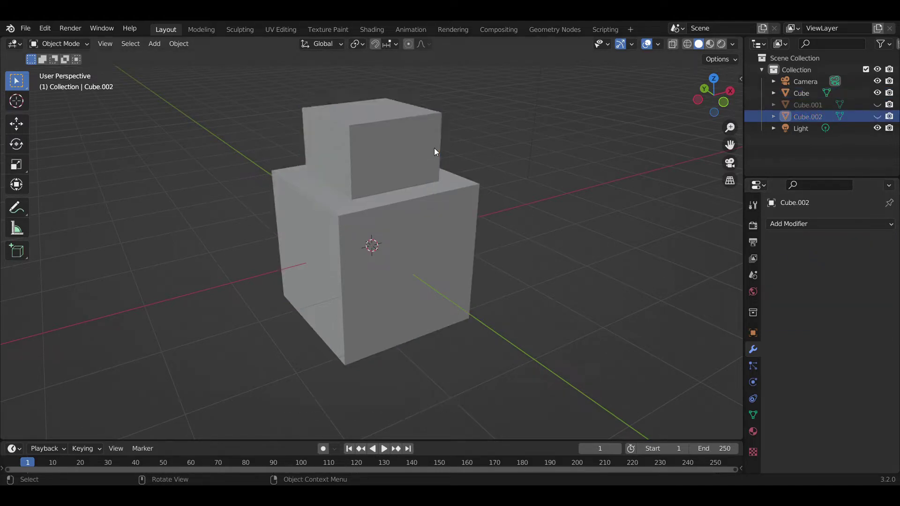
# Step: Select the merged cube, orbit around it, and switch into Edit Mode
pyautogui.click(431, 267)
pyautogui.moveTo(698, 191)
pyautogui.mouseDown(button='middle')
pyautogui.moveTo(563, 316)
pyautogui.moveTo(570, 385)
pyautogui.moveTo(475, 229)
pyautogui.moveTo(384, 257)
pyautogui.moveTo(280, 272)
pyautogui.moveTo(156, 252)
pyautogui.moveTo(395, 226)
pyautogui.moveTo(422, 263)
pyautogui.mouseUp(button='middle')
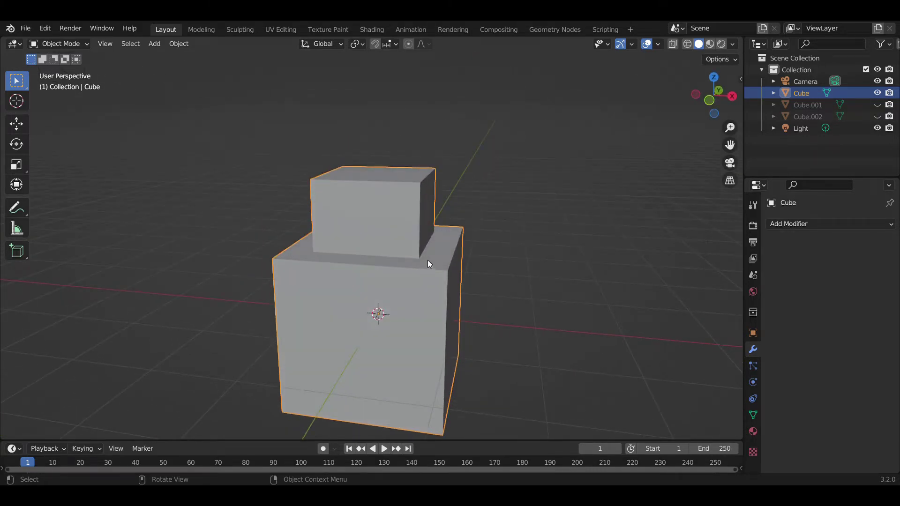
pyautogui.press('Tab')
# Step: Turn on X-ray and orbit around the merged mesh to inspect its wireframe
pyautogui.scroll(1, 450, 265)
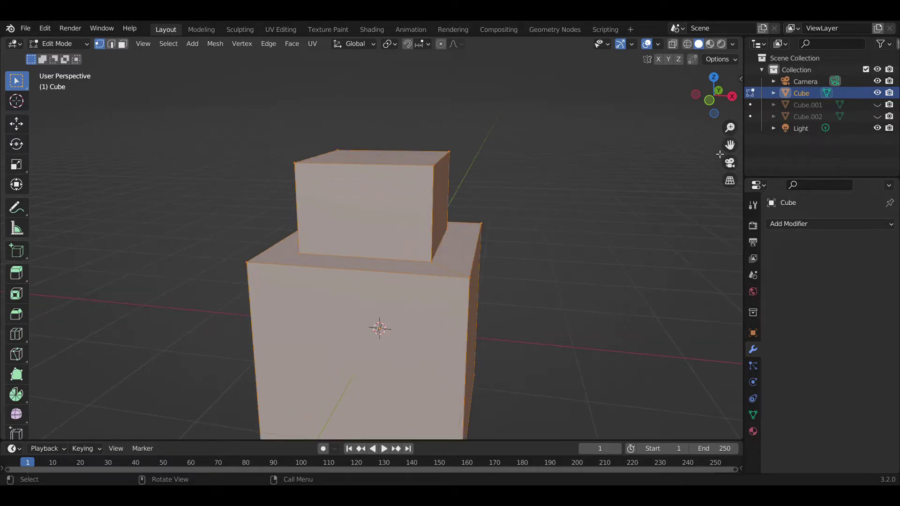
pyautogui.moveTo(451, 266)
pyautogui.mouseDown(button='middle')
pyautogui.moveTo(631, 256)
pyautogui.moveTo(584, 295)
pyautogui.mouseUp(button='middle')
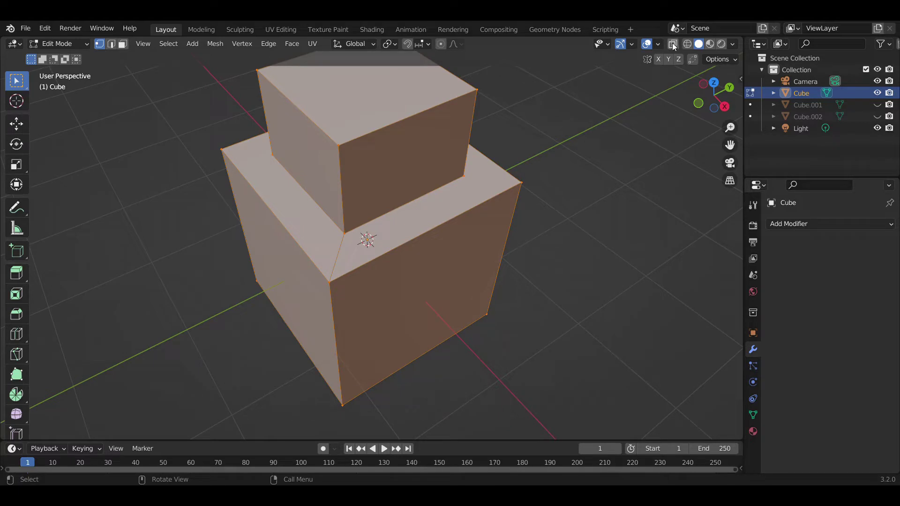
pyautogui.click(687, 44)
pyautogui.moveTo(647, 230)
pyautogui.mouseDown(button='middle')
pyautogui.moveTo(686, 210)
pyautogui.moveTo(22, 156)
pyautogui.moveTo(74, 150)
pyautogui.mouseUp(button='middle')
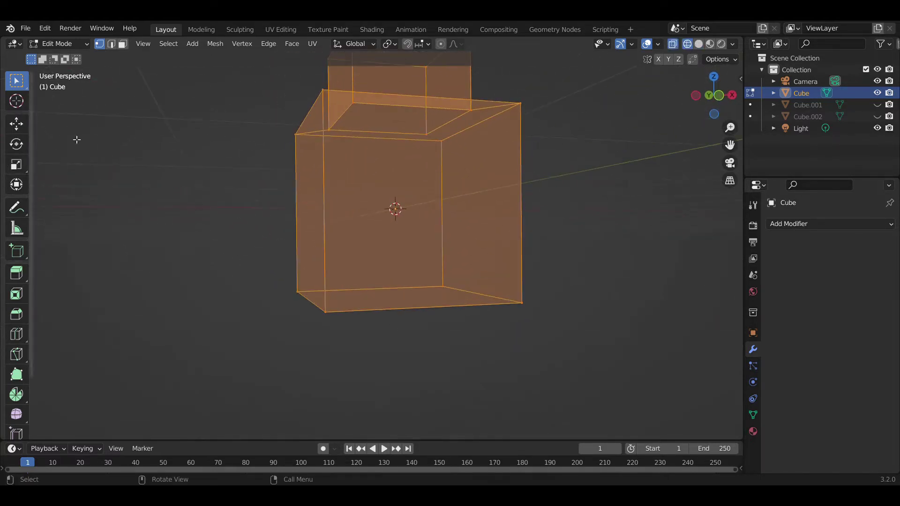
pyautogui.moveTo(730, 146); pyautogui.dragTo(587, 182)
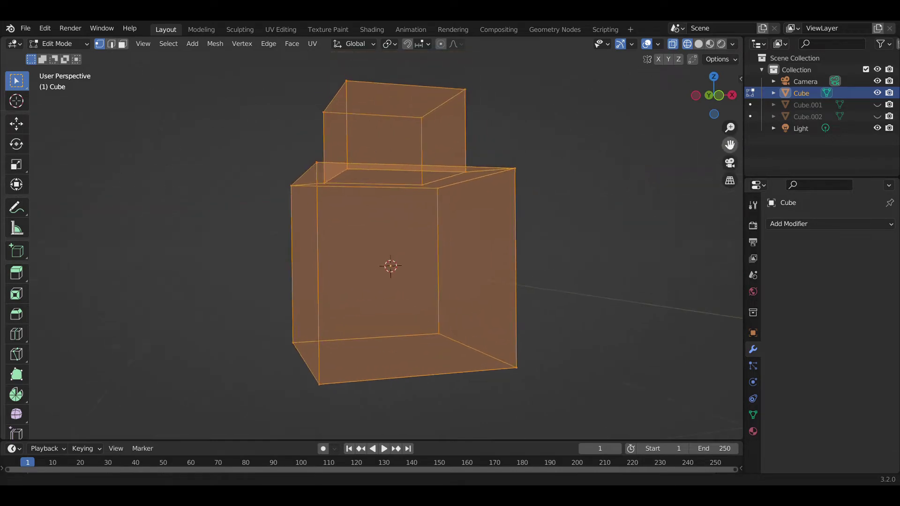
pyautogui.moveTo(587, 182)
pyautogui.mouseDown(button='middle')
pyautogui.moveTo(601, 224)
pyautogui.moveTo(422, 248)
pyautogui.mouseUp(button='middle')
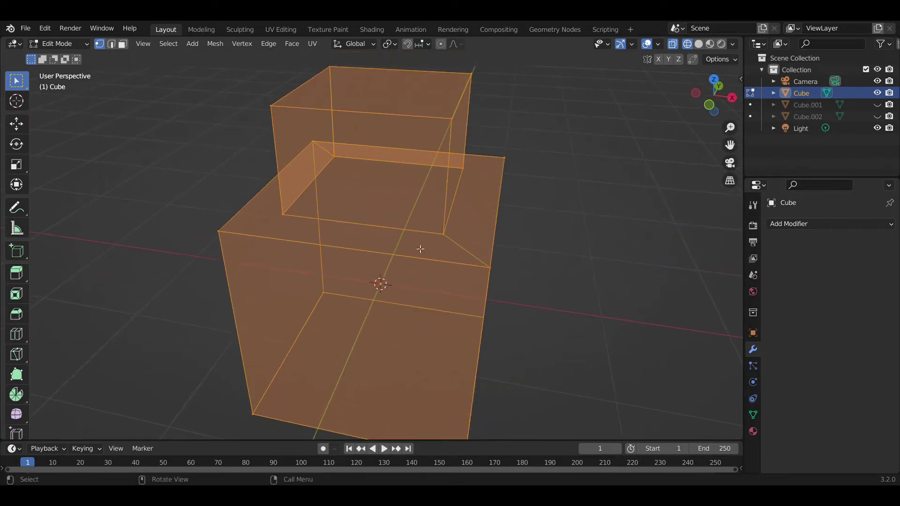
# Step: Select the corner vertex where the boxes meet, try moving it, cancel, and turn X-ray off
pyautogui.click(445, 234)
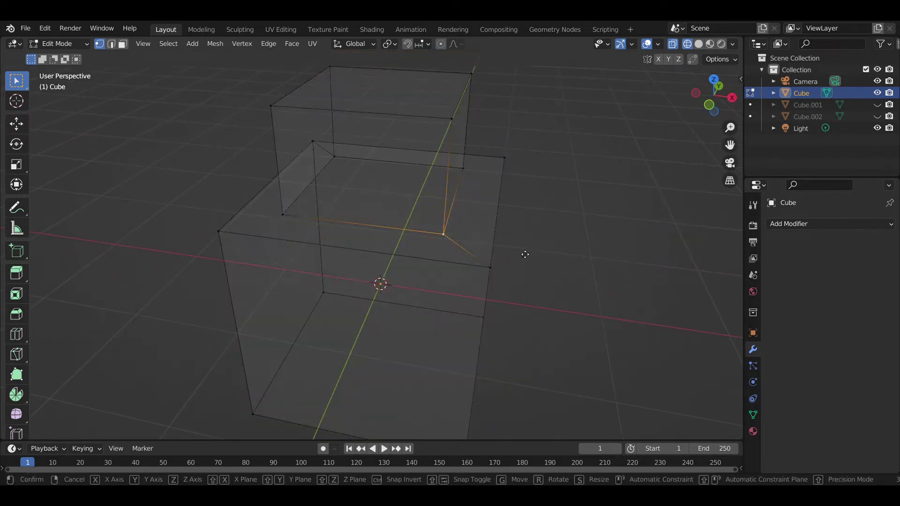
pyautogui.press('g')
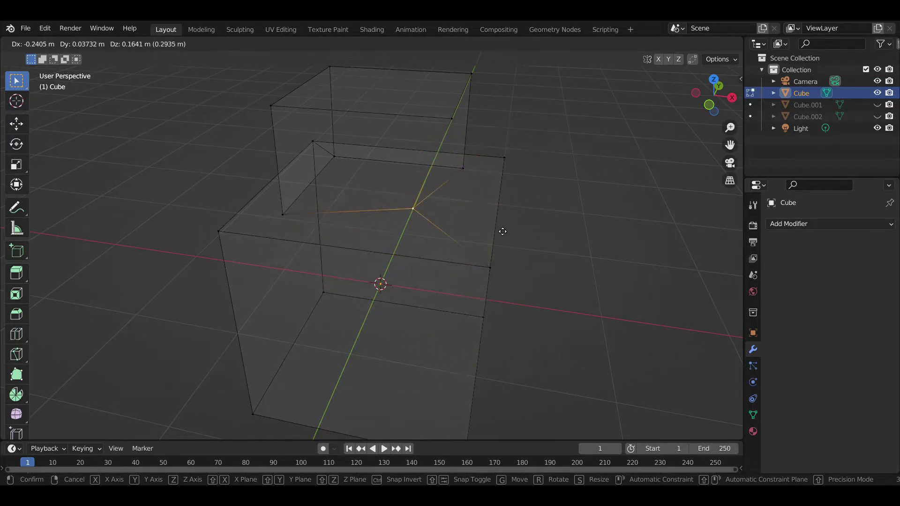
pyautogui.rightClick(506, 230)
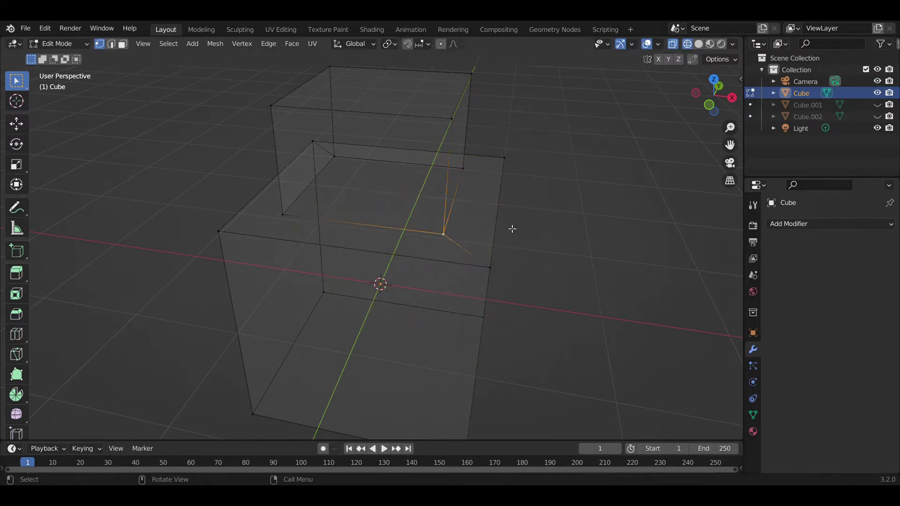
pyautogui.click(673, 45)
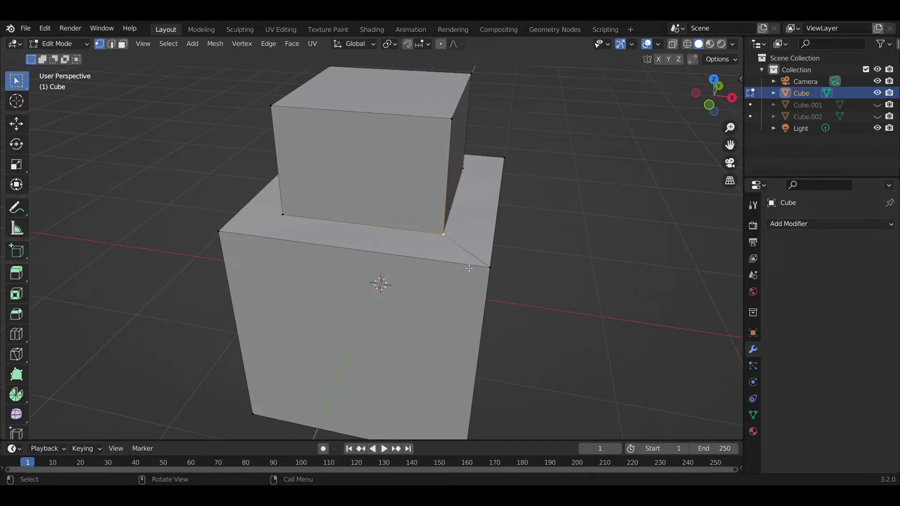
pyautogui.press('g')
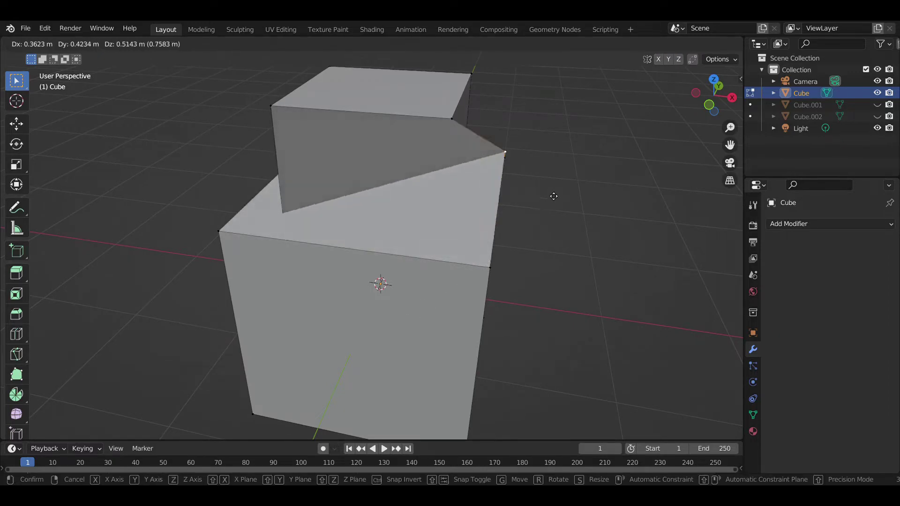
pyautogui.press('Escape')
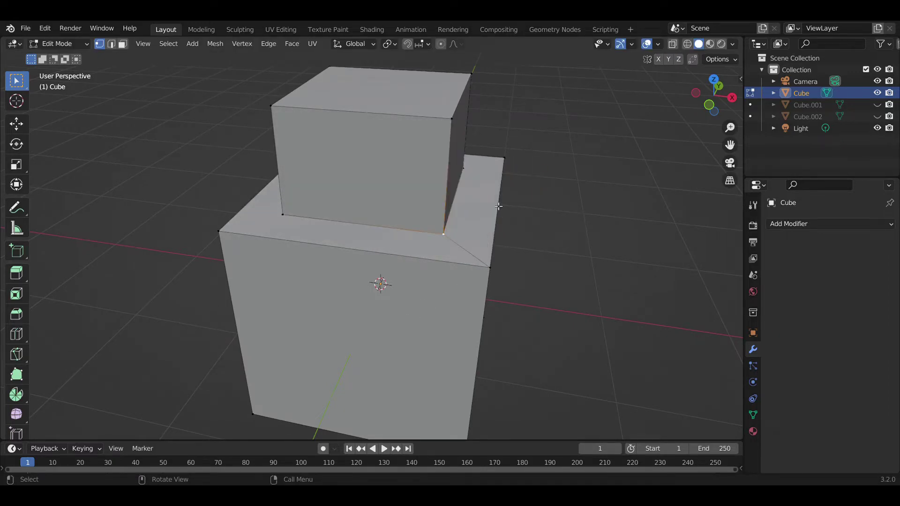
# Step: Return to Object Mode and delete the stacked-box mesh
pyautogui.press('Tab')
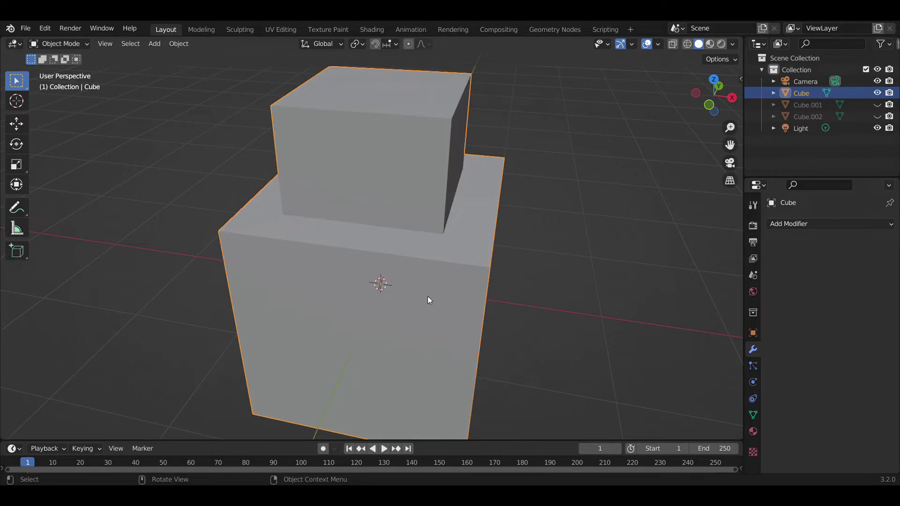
pyautogui.press('x')
pyautogui.click(428, 296)
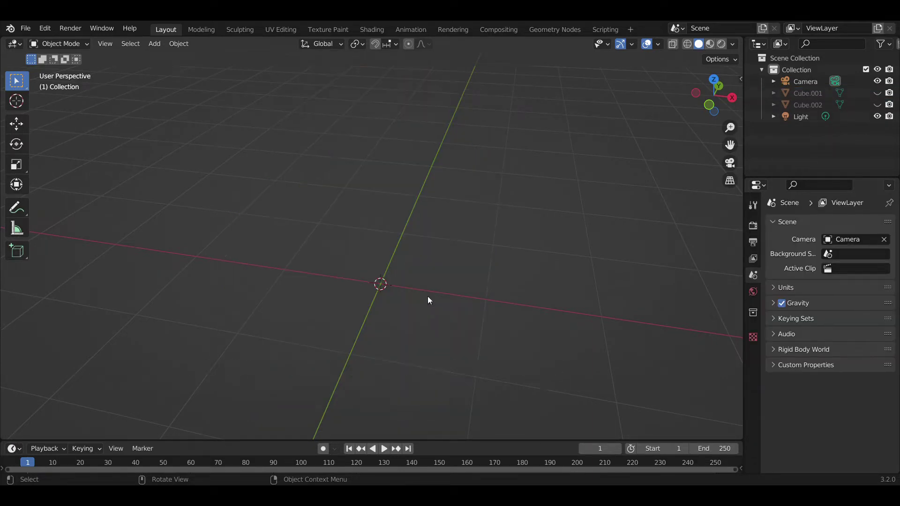
pyautogui.hotkey('shift', 'a')
pyautogui.moveTo(393, 249)
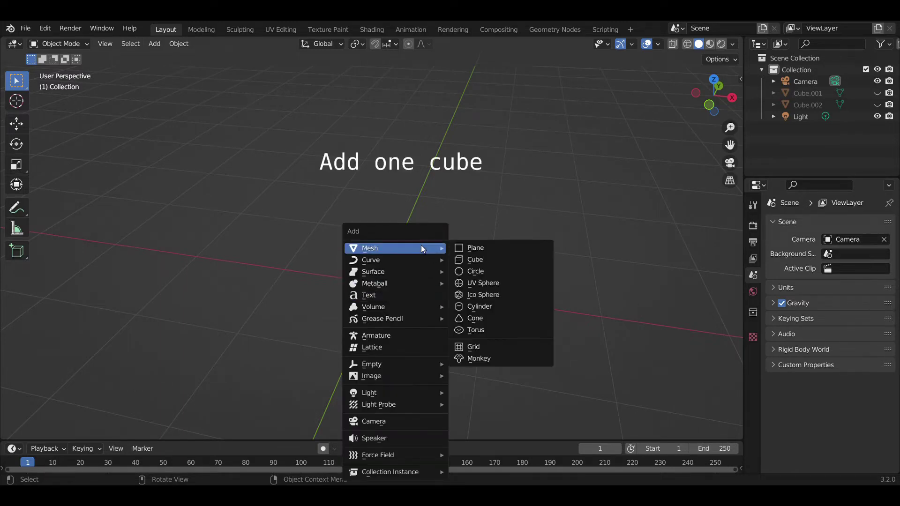
# Step: Add a new cube and a UV sphere at the scene centre
pyautogui.click(489, 259)
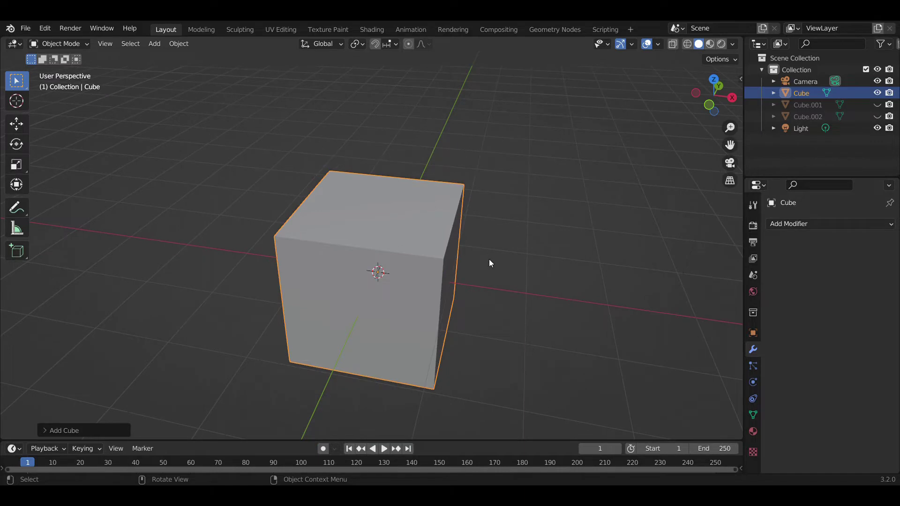
pyautogui.hotkey('shift', 'a')
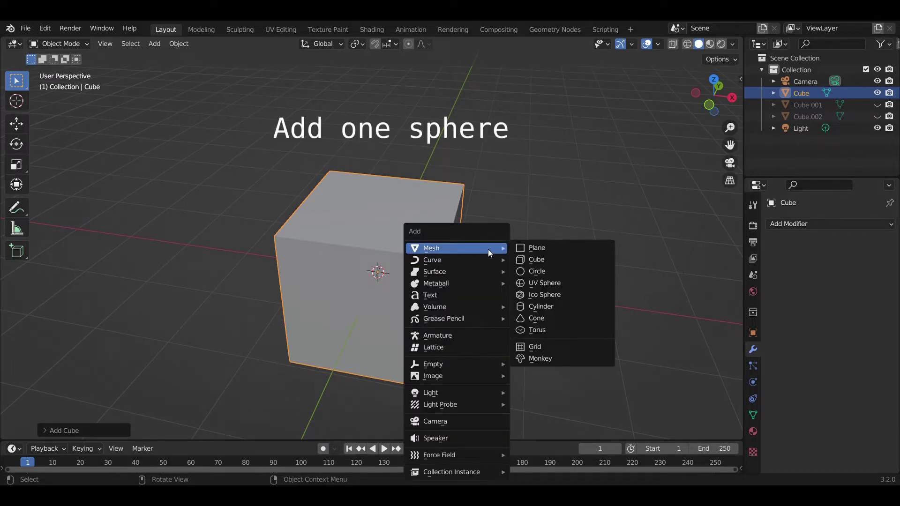
pyautogui.click(566, 281)
# Step: Move the sphere up along Z and sideways along X to overlap the cube's corner, then select the cube
pyautogui.press('g')
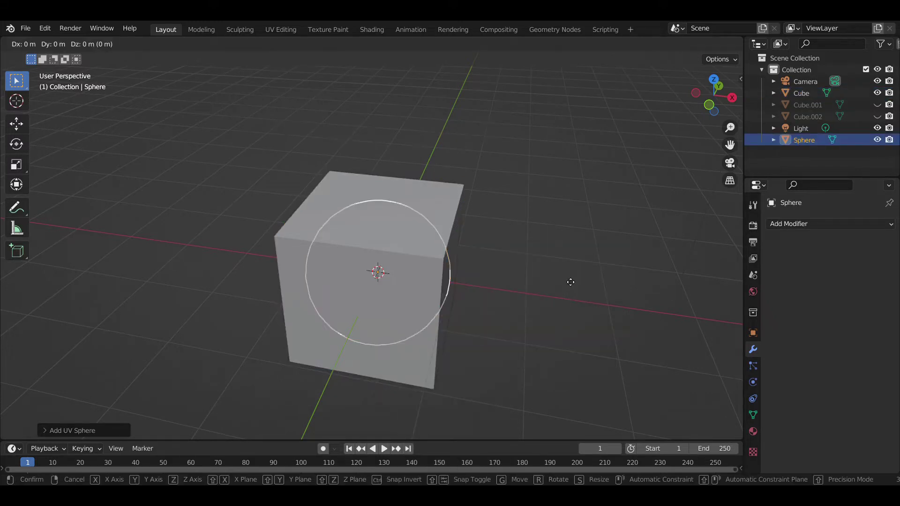
pyautogui.press('z')
pyautogui.click(573, 218)
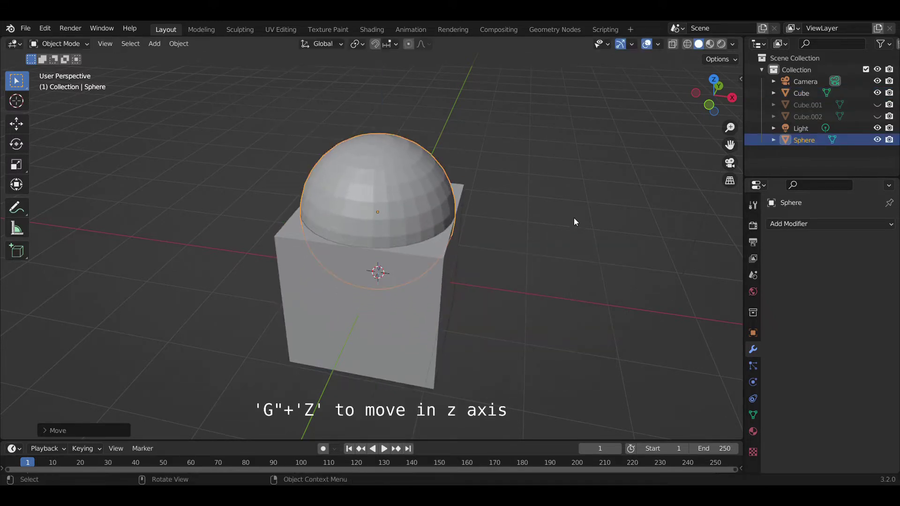
pyautogui.press('g')
pyautogui.press('x')
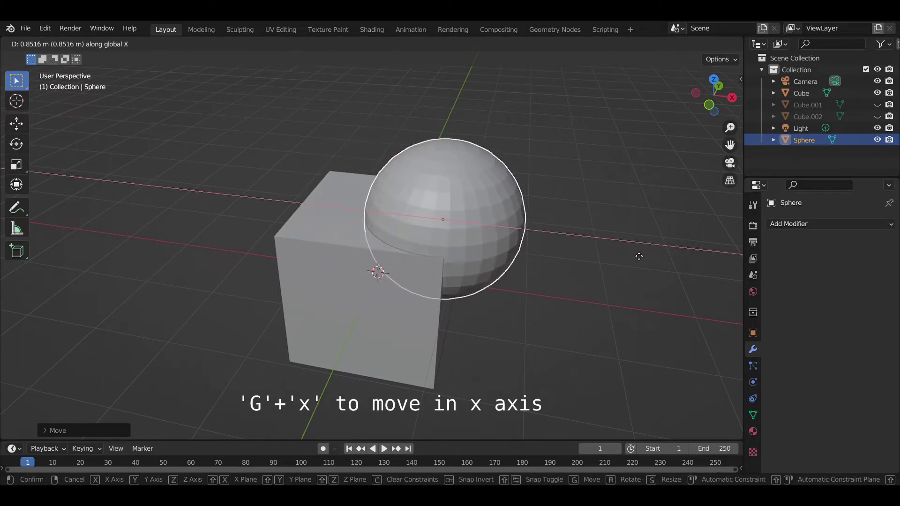
pyautogui.click(643, 260)
pyautogui.click(410, 327)
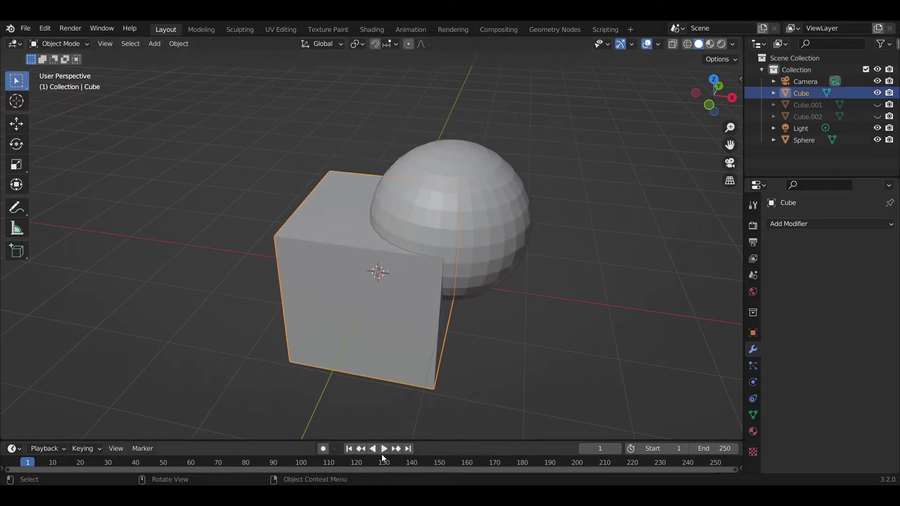
pyautogui.click(853, 223)
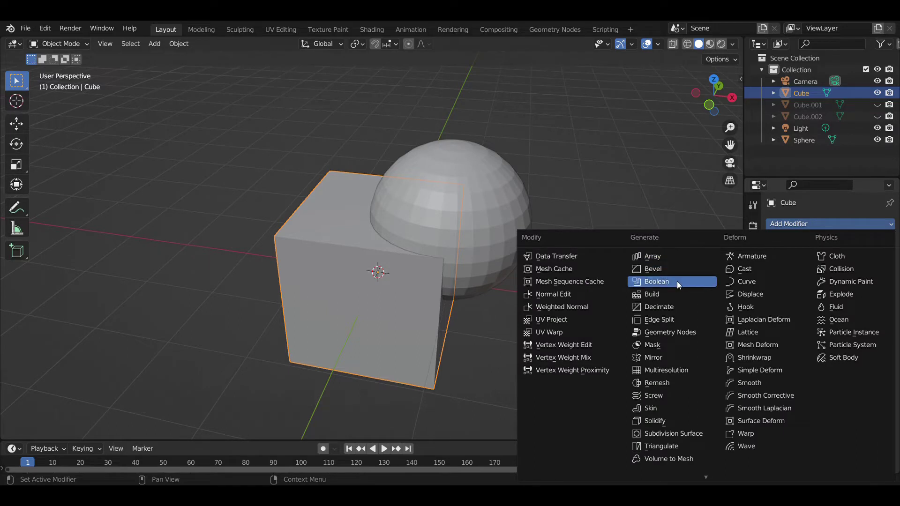
# Step: Add an Intersect Boolean to the cube with the Sphere as object, and apply it
pyautogui.click(677, 280)
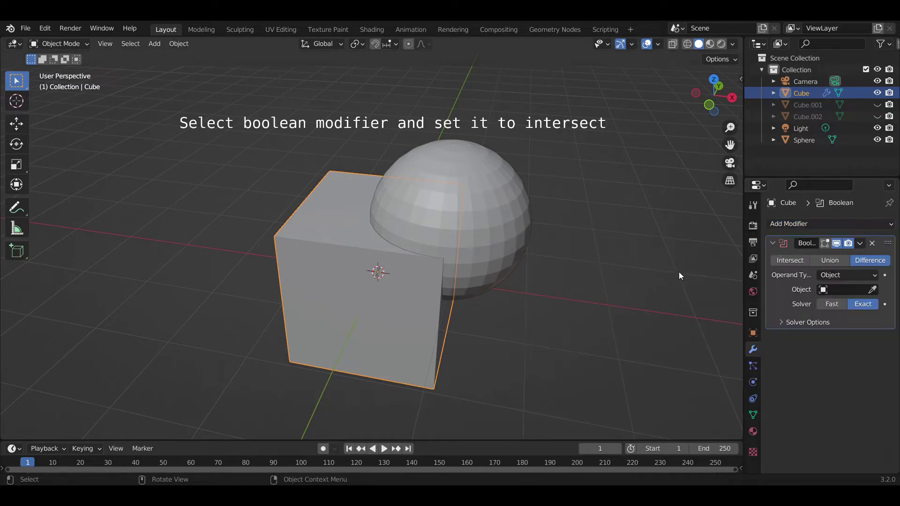
pyautogui.click(791, 260)
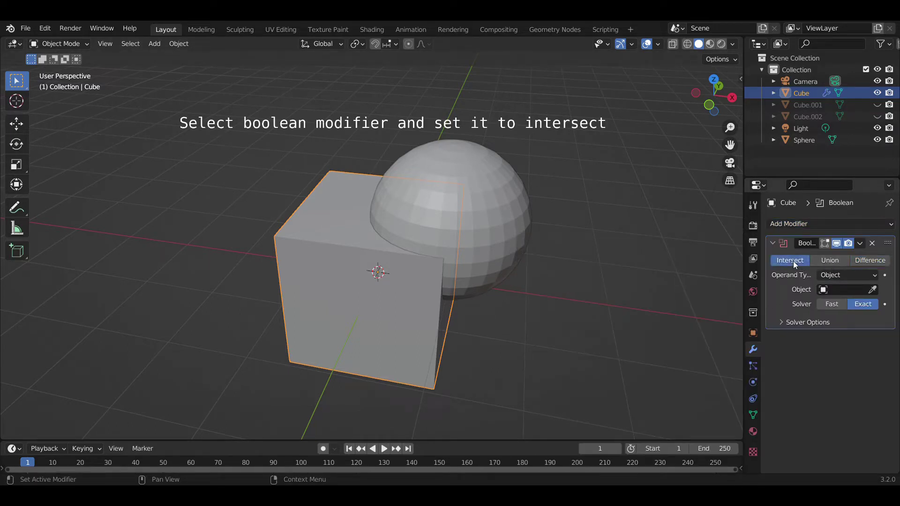
pyautogui.click(873, 289)
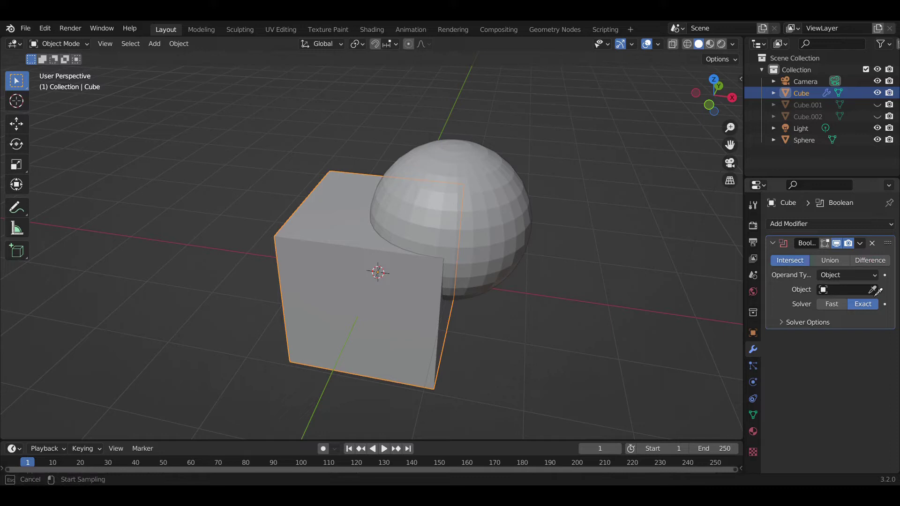
pyautogui.click(518, 226)
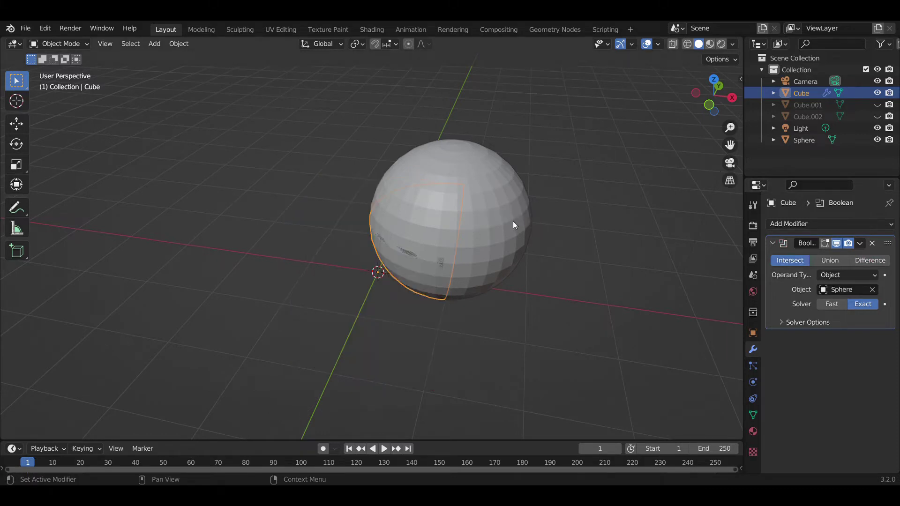
pyautogui.click(861, 243)
pyautogui.click(825, 258)
# Step: Hide the sphere, orbit lower to view the curved wedge, and select the intersected shape
pyautogui.moveTo(516, 308); pyautogui.dragTo(634, 313, button='middle')
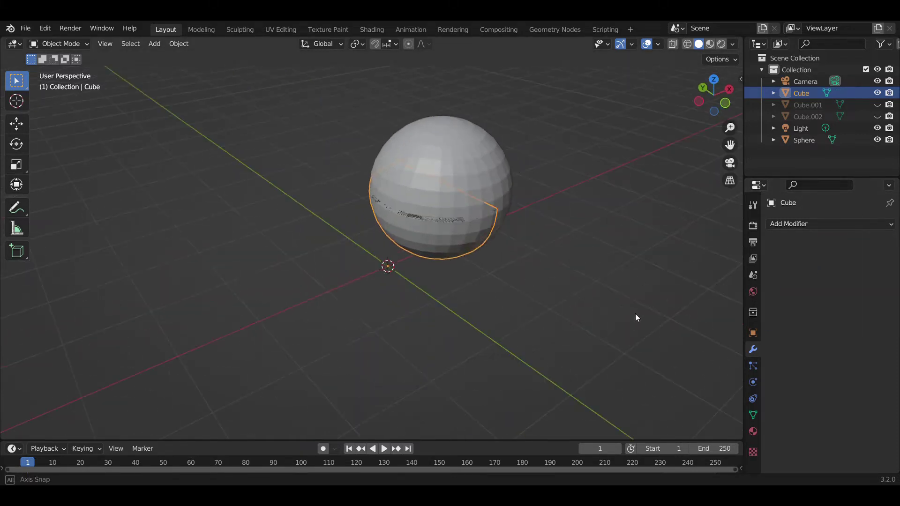
pyautogui.click(483, 175)
pyautogui.scroll(3, 482, 177)
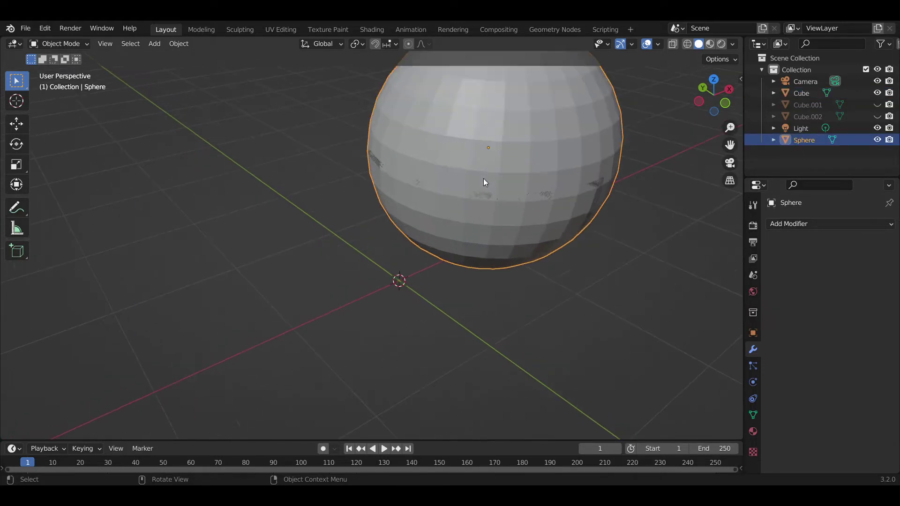
pyautogui.press('h')
pyautogui.moveTo(535, 252)
pyautogui.mouseDown(button='middle')
pyautogui.moveTo(415, 209)
pyautogui.moveTo(403, 233)
pyautogui.moveTo(257, 250)
pyautogui.moveTo(231, 242)
pyautogui.moveTo(468, 234)
pyautogui.moveTo(440, 234)
pyautogui.mouseUp(button='middle')
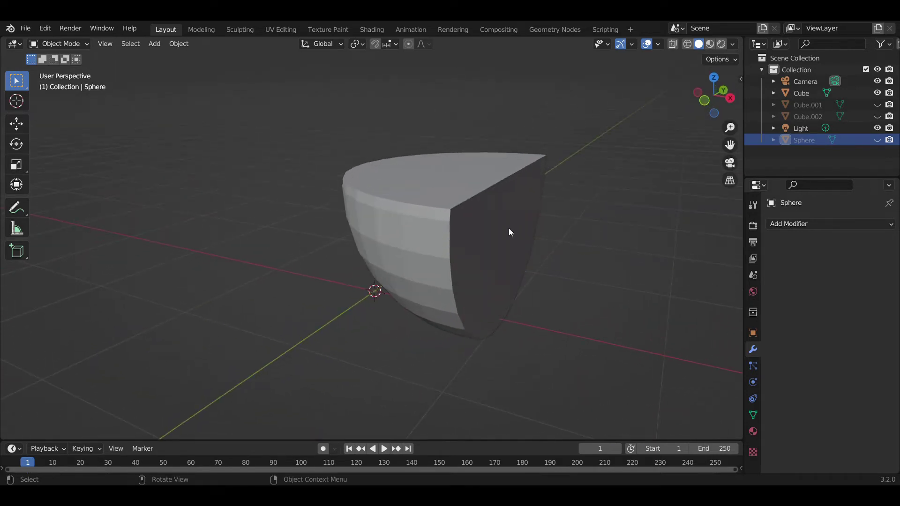
pyautogui.click(490, 237)
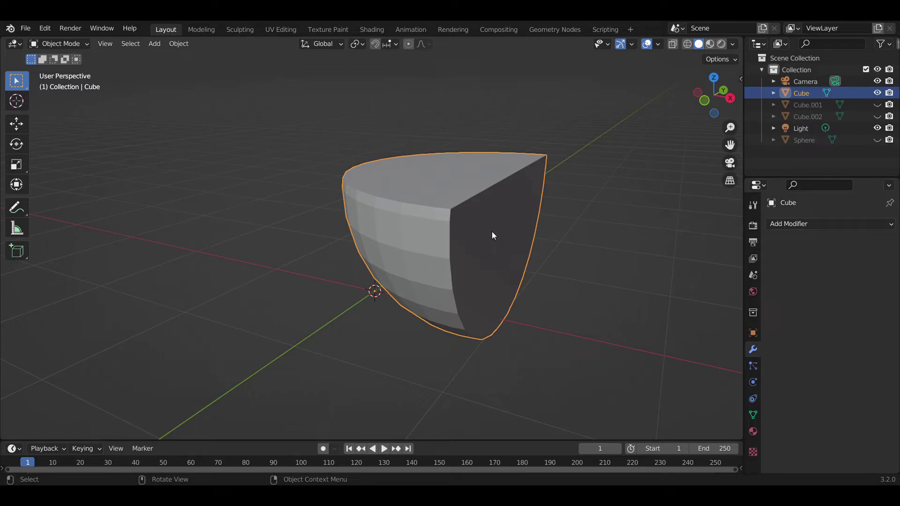
# Step: Delete the intersection wedge and add a fresh cube and UV sphere
pyautogui.press('x')
pyautogui.click(492, 231)
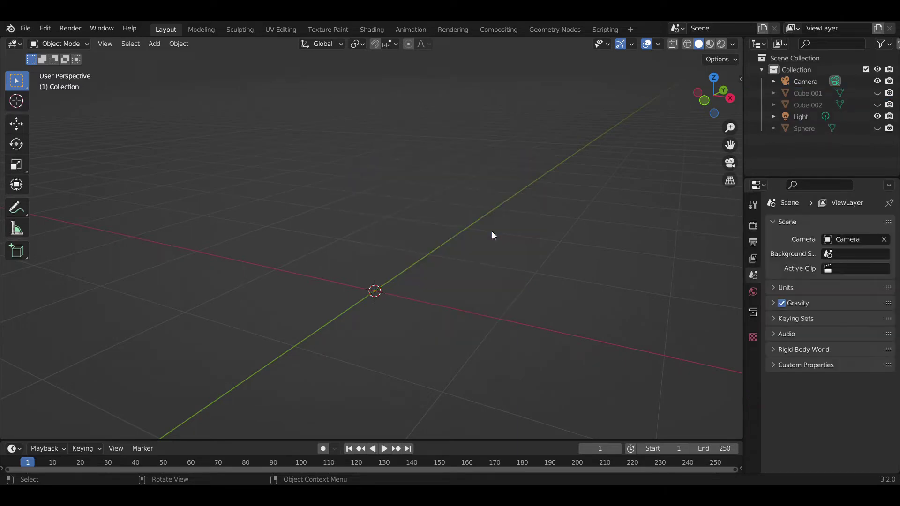
pyautogui.press('shift')
pyautogui.hotkey('shift', 'a')
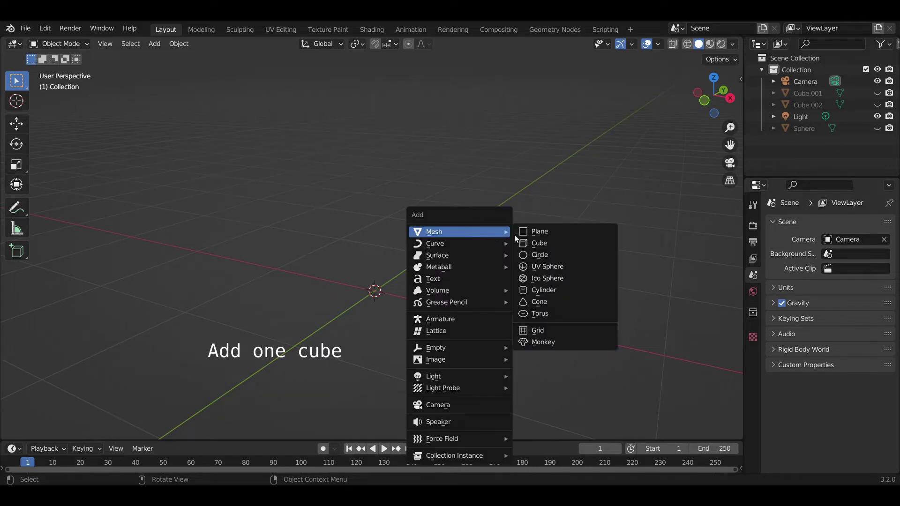
pyautogui.click(547, 243)
pyautogui.scroll(-2, 545, 242)
pyautogui.scroll(-2, 541, 245)
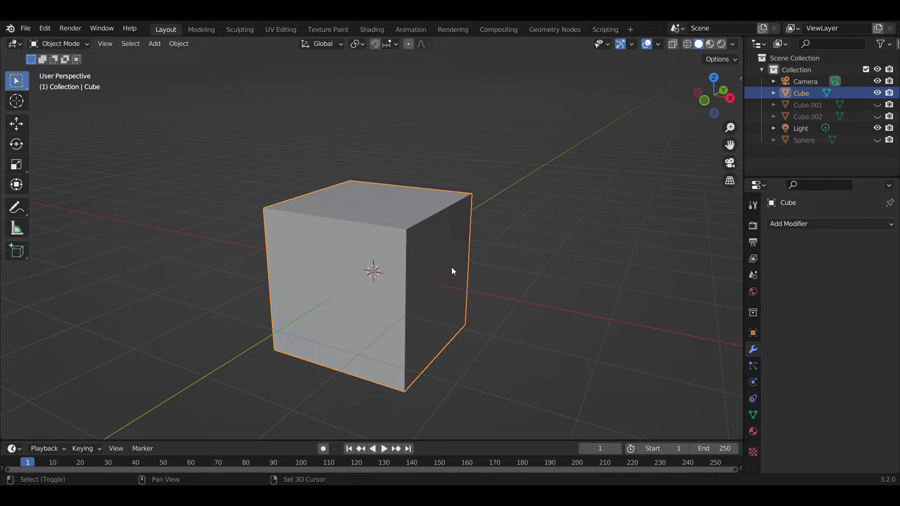
pyautogui.hotkey('shift', 'a')
pyautogui.moveTo(418, 248)
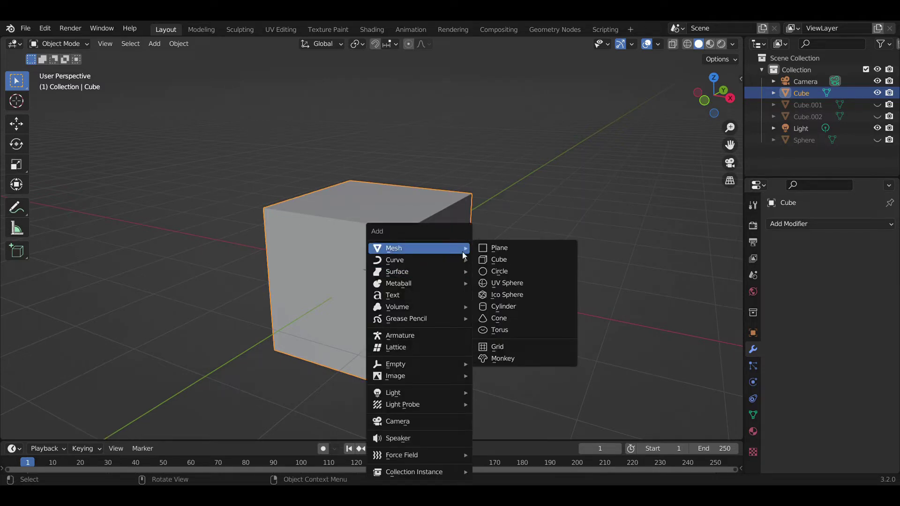
pyautogui.click(506, 284)
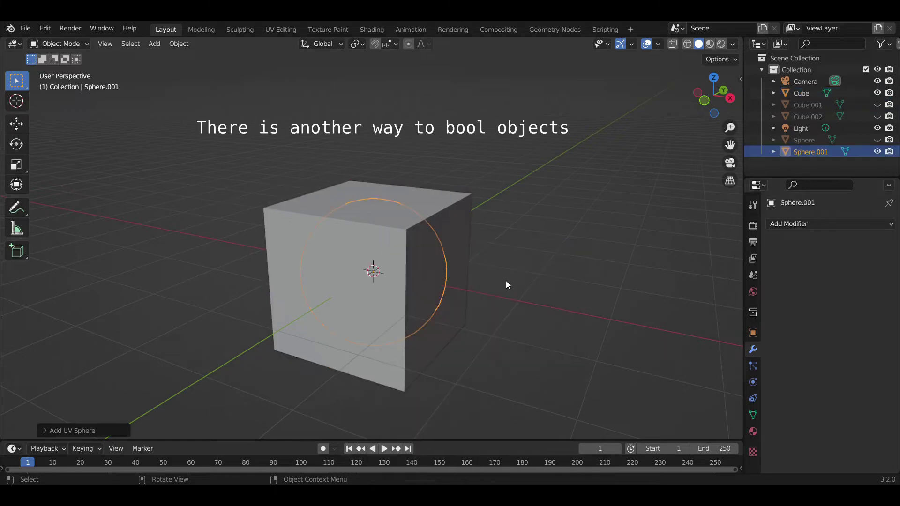
# Step: Move the sphere up along Z and sideways along X, then show the transform sidebar
pyautogui.press('g')
pyautogui.press('z')
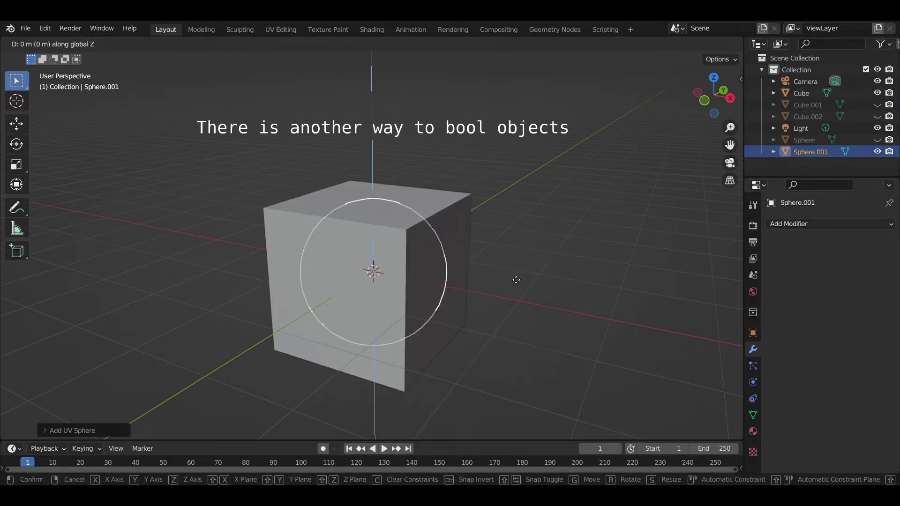
pyautogui.click(523, 190)
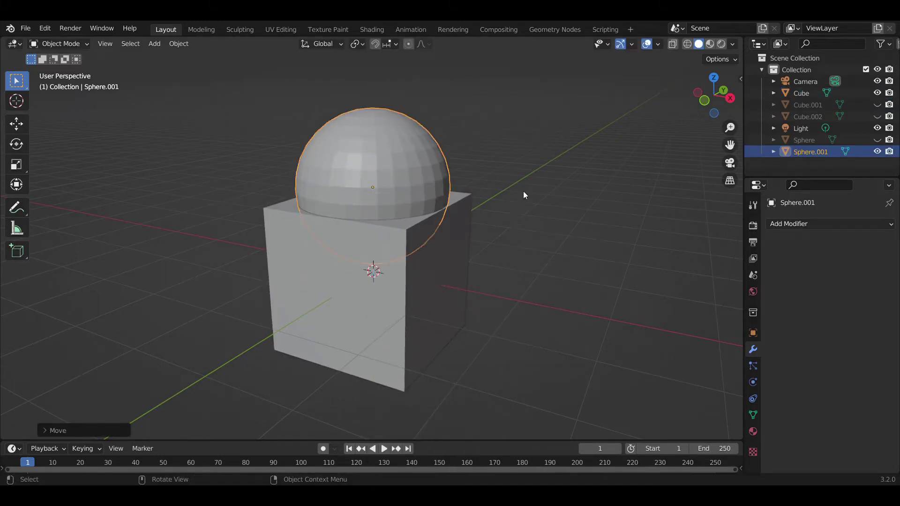
pyautogui.press('g')
pyautogui.press('x')
pyautogui.click(505, 273)
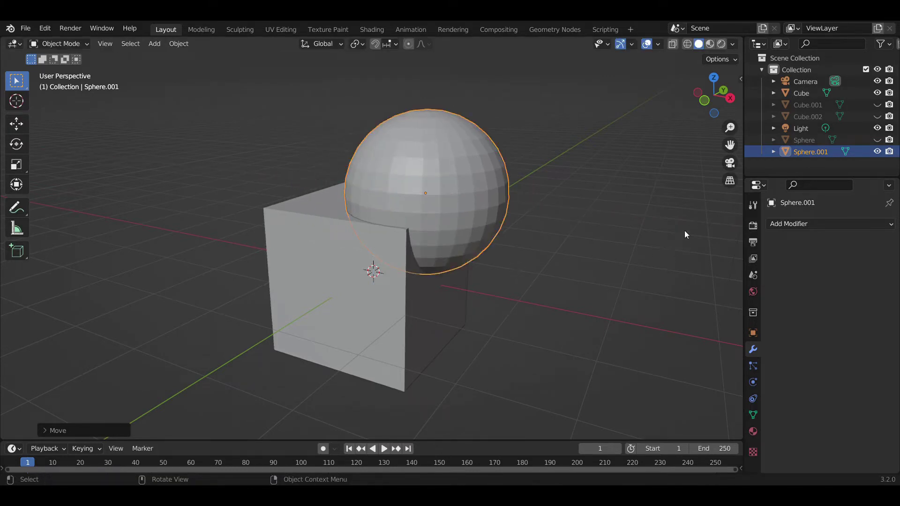
pyautogui.press('n')
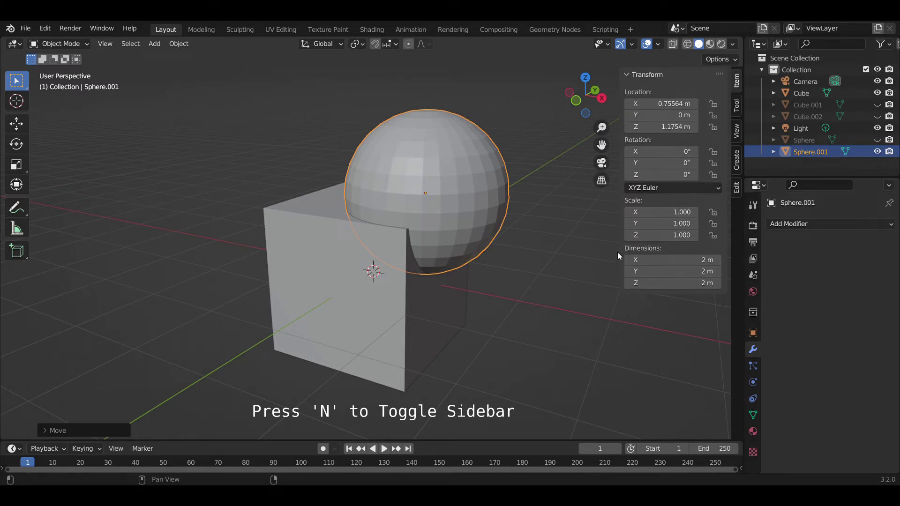
# Step: Apply a Bool Tool Brush Difference that subtracts the Cube from Sphere.001
pyautogui.click(737, 187)
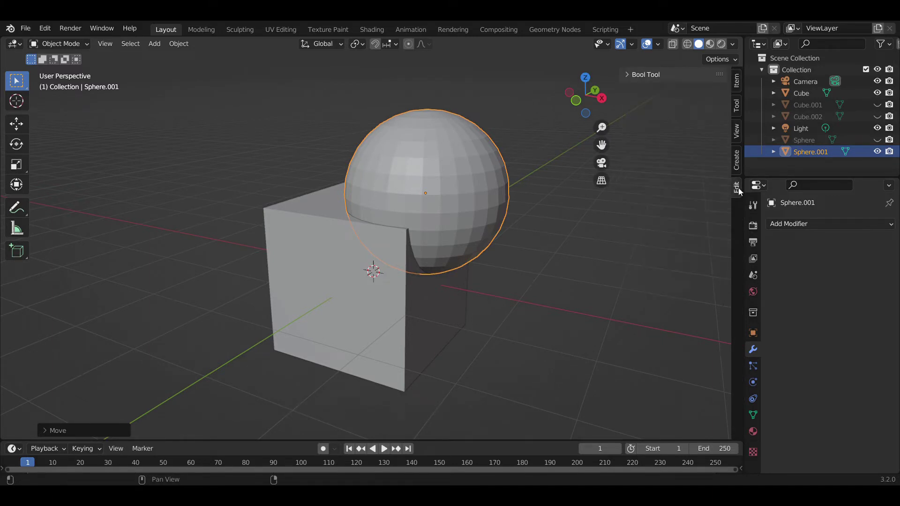
pyautogui.click(663, 76)
pyautogui.click(419, 304)
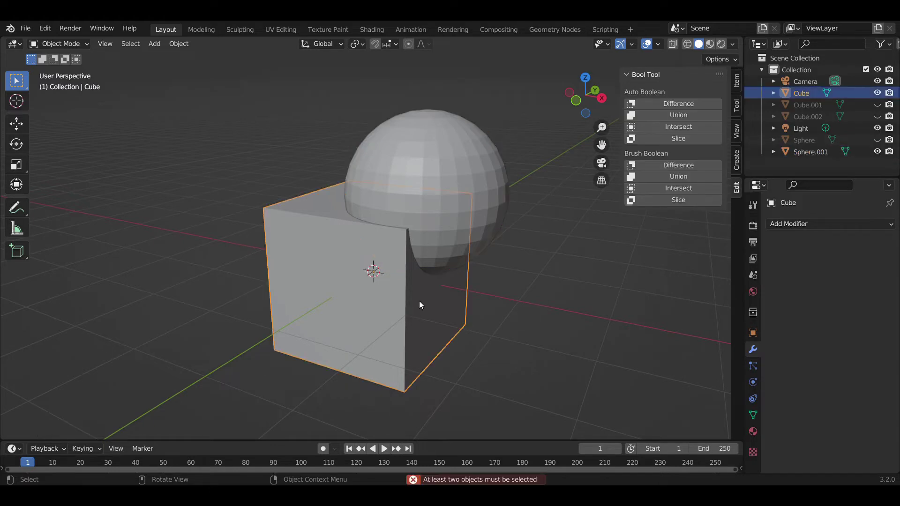
pyautogui.keyDown('shift'); pyautogui.click(453, 162); pyautogui.keyUp('shift')
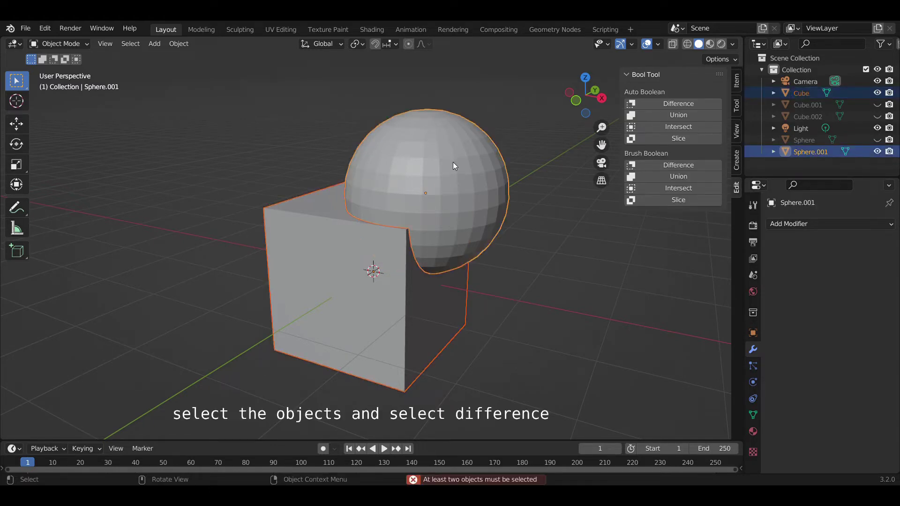
pyautogui.click(683, 164)
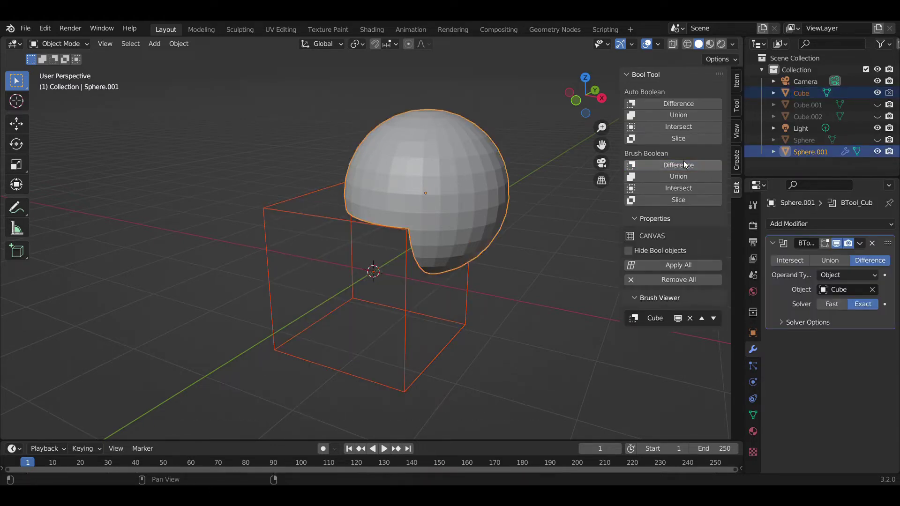
pyautogui.moveTo(478, 360)
pyautogui.mouseDown(button='middle')
pyautogui.moveTo(561, 352)
pyautogui.moveTo(511, 349)
pyautogui.moveTo(475, 326)
pyautogui.moveTo(583, 318)
pyautogui.moveTo(539, 339)
pyautogui.moveTo(497, 291)
pyautogui.mouseUp(button='middle')
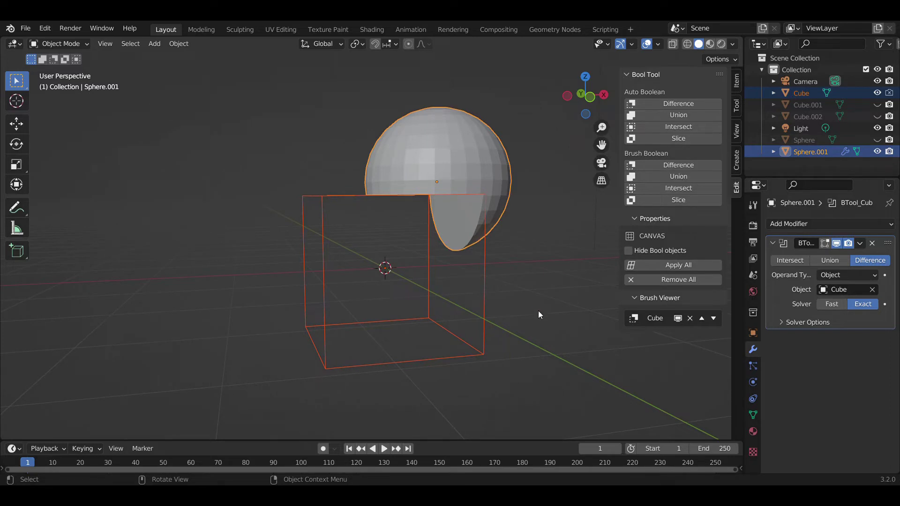
pyautogui.click(679, 266)
pyautogui.moveTo(589, 299)
pyautogui.mouseDown(button='middle')
pyautogui.moveTo(558, 238)
pyautogui.moveTo(577, 210)
pyautogui.moveTo(562, 307)
pyautogui.moveTo(651, 189)
pyautogui.moveTo(593, 304)
pyautogui.moveTo(510, 299)
pyautogui.moveTo(469, 181)
pyautogui.mouseUp(button='middle')
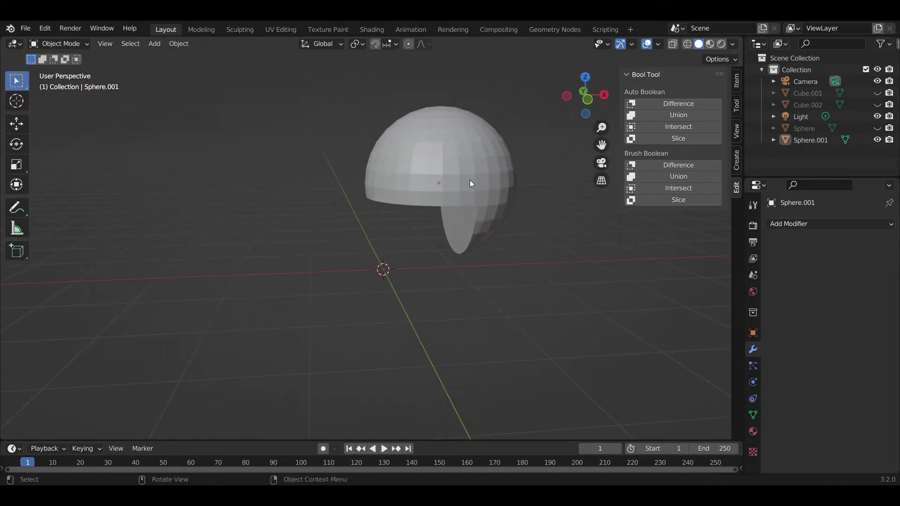
# Step: Delete the notched sphere and add a new UV sphere
pyautogui.click(471, 184)
pyautogui.press('x')
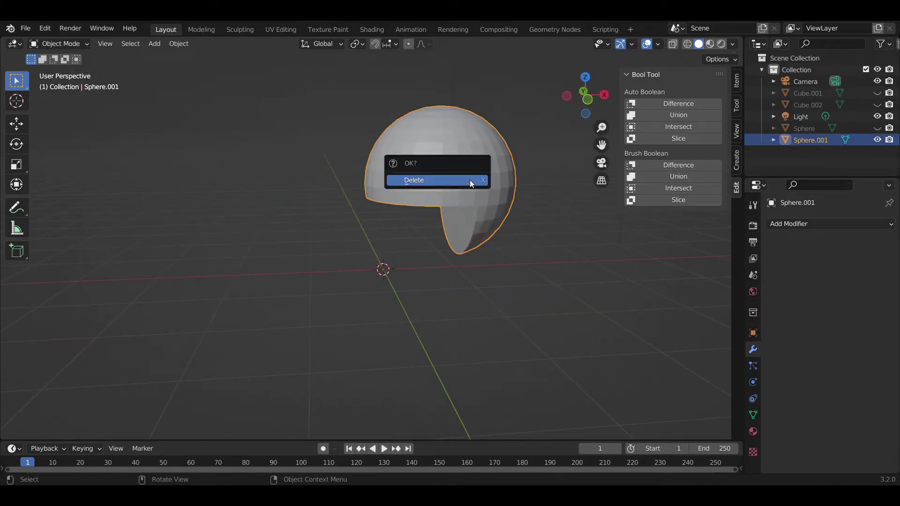
pyautogui.click(469, 179)
pyautogui.hotkey('shift', 'a')
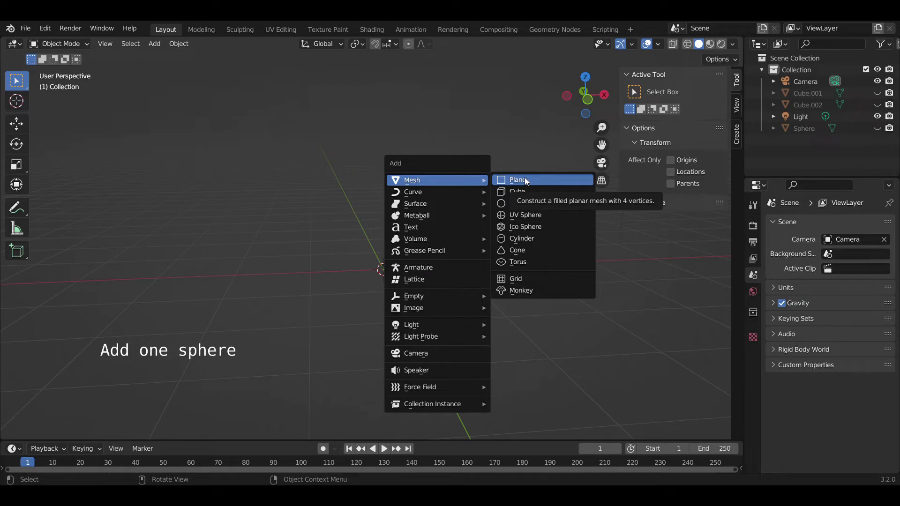
pyautogui.click(534, 215)
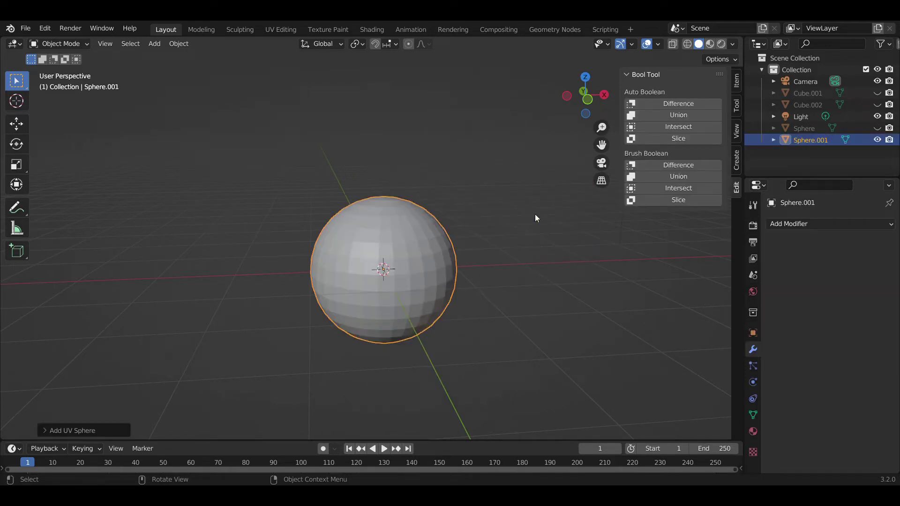
# Step: Add a smaller cube raised through the sphere's top, then select the sphere and cube
pyautogui.hotkey('shift', 'a')
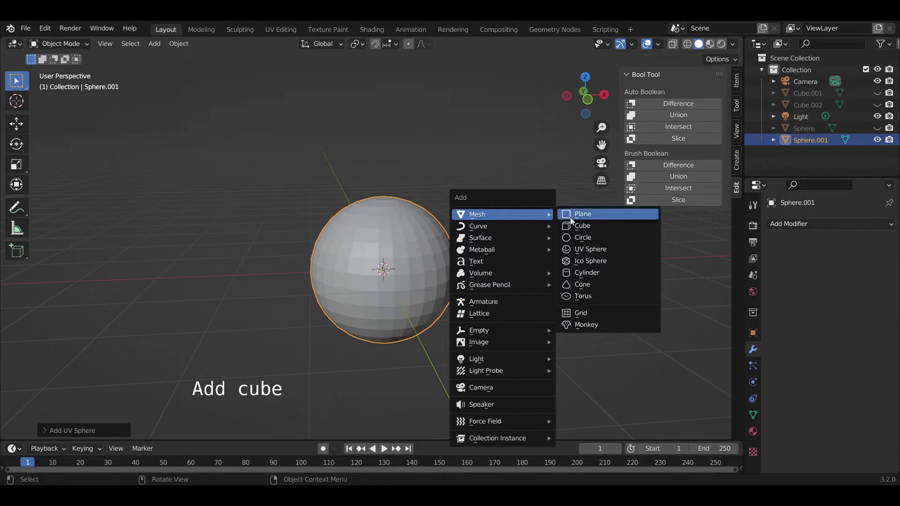
pyautogui.click(586, 226)
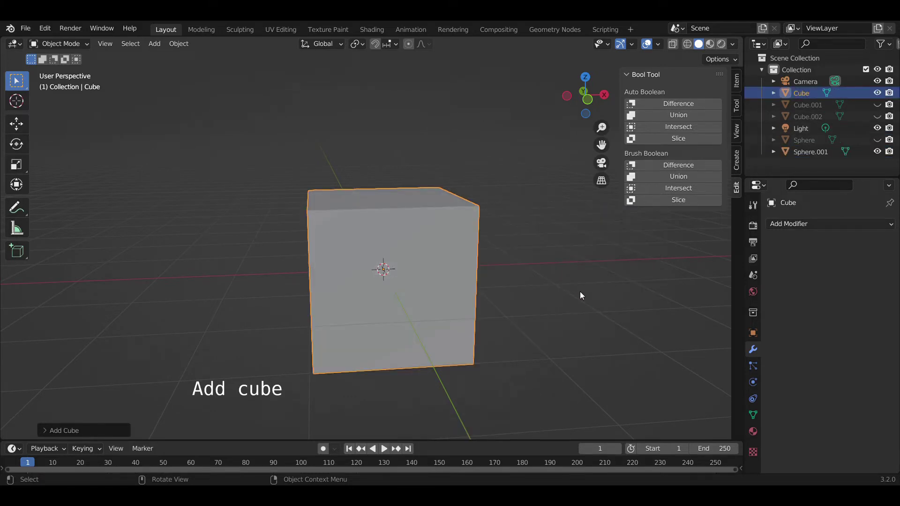
pyautogui.press('s')
pyautogui.click(480, 276)
pyautogui.press('g')
pyautogui.press('z')
pyautogui.click(483, 214)
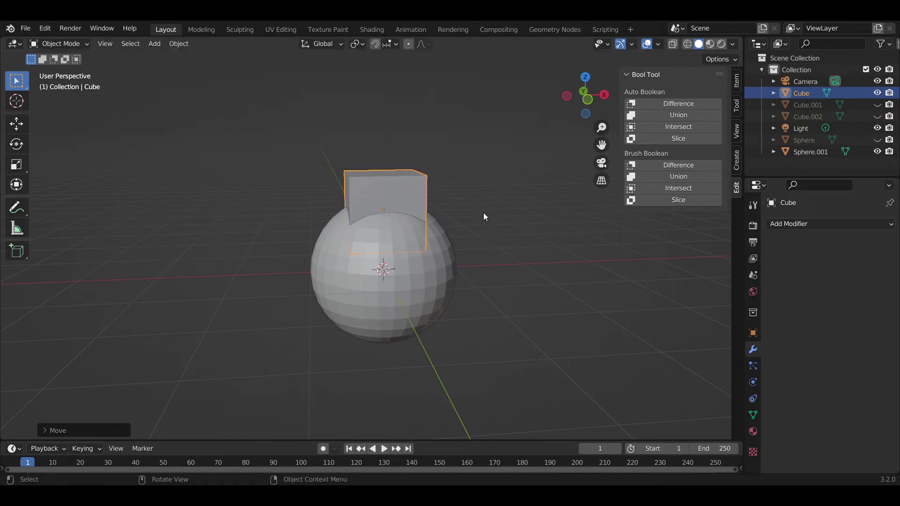
pyautogui.click(413, 288)
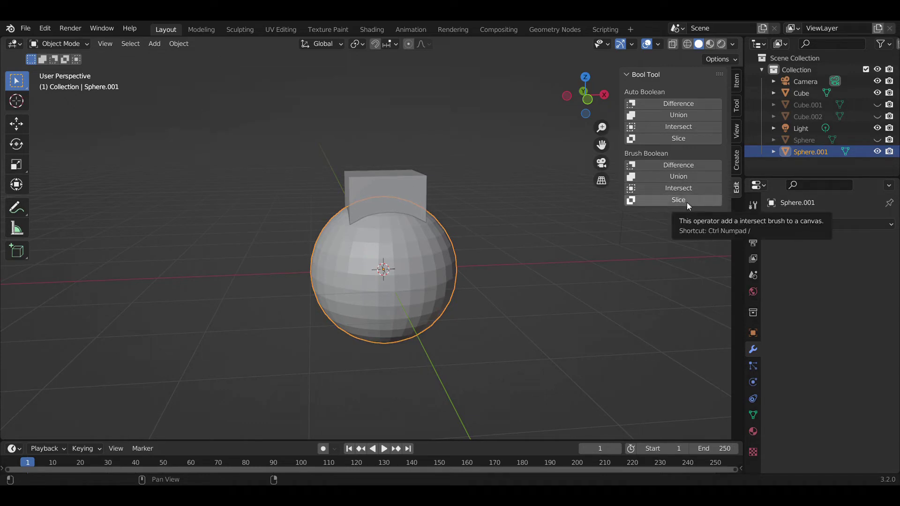
pyautogui.keyDown('shift'); pyautogui.click(418, 185); pyautogui.keyUp('shift')
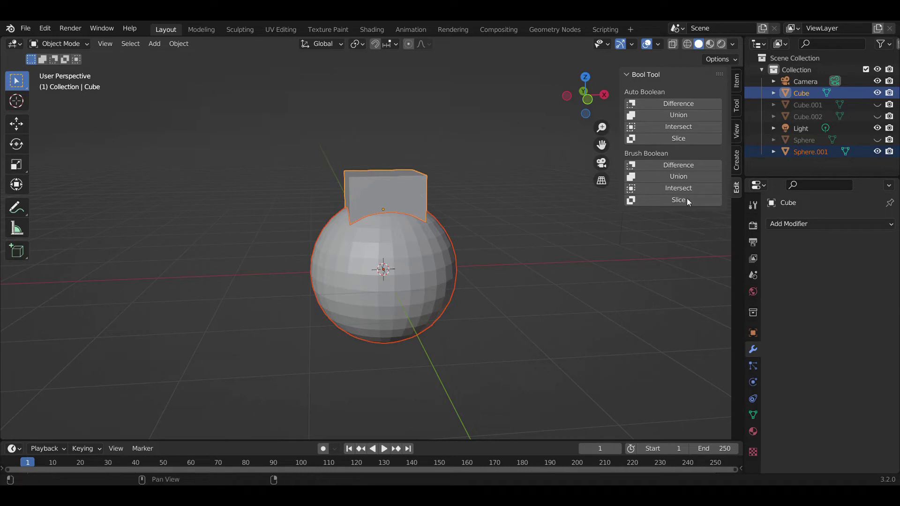
# Step: Apply a Bool Tool Brush Union merging the sphere into the cube
pyautogui.click(688, 176)
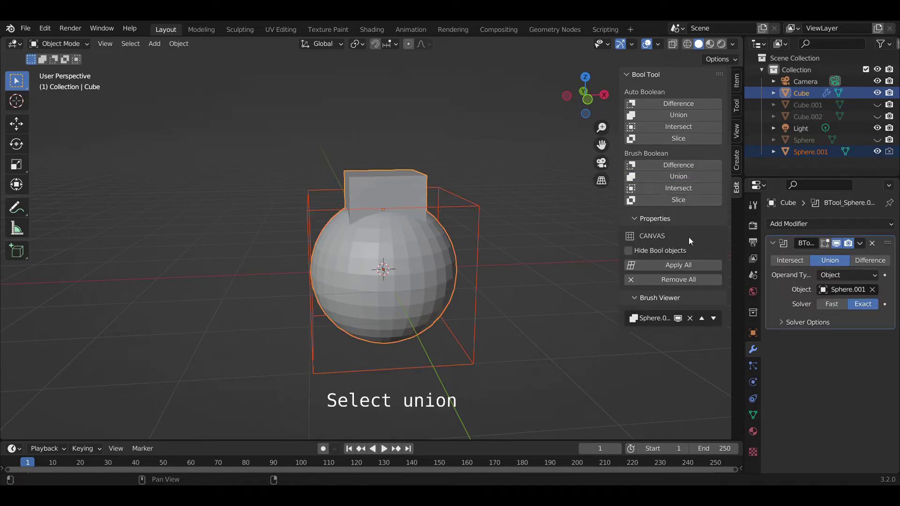
pyautogui.click(702, 265)
pyautogui.scroll(3, 542, 243)
pyautogui.moveTo(505, 249)
pyautogui.mouseDown(button='middle')
pyautogui.moveTo(519, 231)
pyautogui.moveTo(465, 199)
pyautogui.moveTo(455, 252)
pyautogui.mouseUp(button='middle')
# Step: In Edit Mode, move a vertex near the join to test the merged mesh
pyautogui.click(455, 171)
pyautogui.press('Tab')
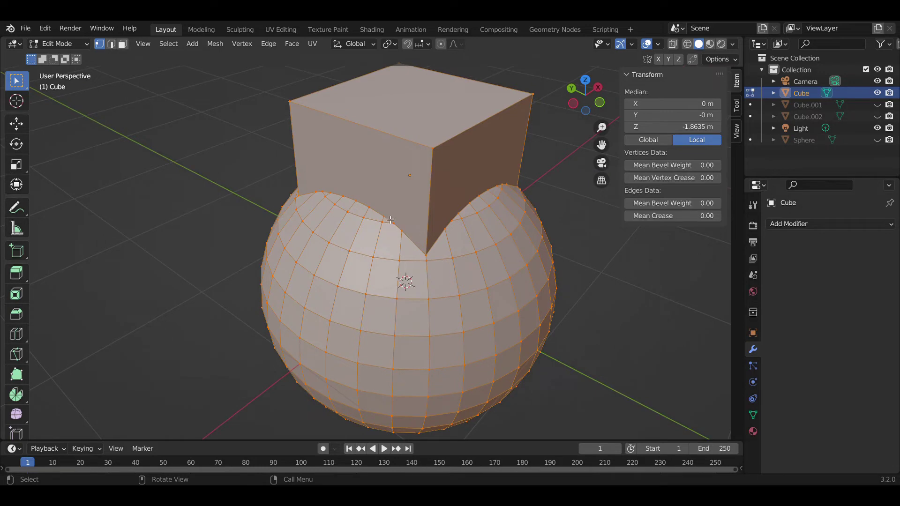
pyautogui.click(387, 218)
pyautogui.press('g')
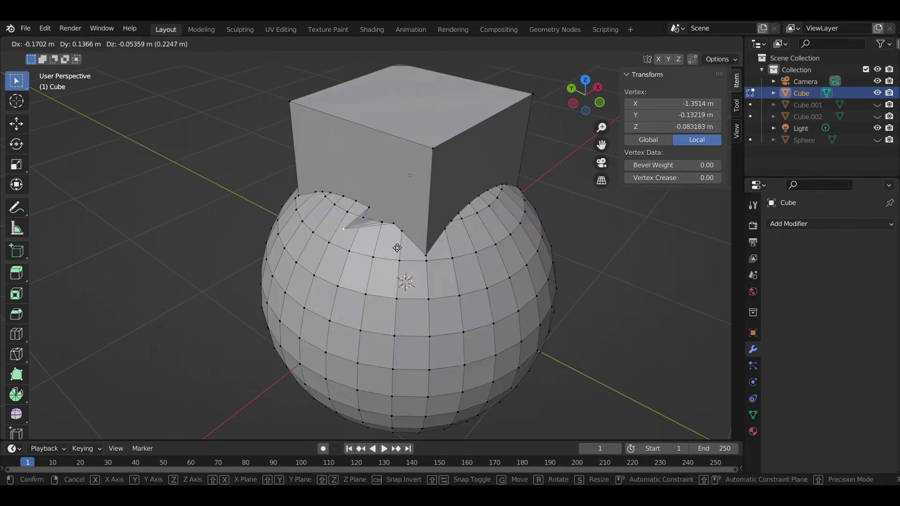
pyautogui.click(432, 245)
pyautogui.moveTo(432, 244); pyautogui.dragTo(452, 278, button='middle')
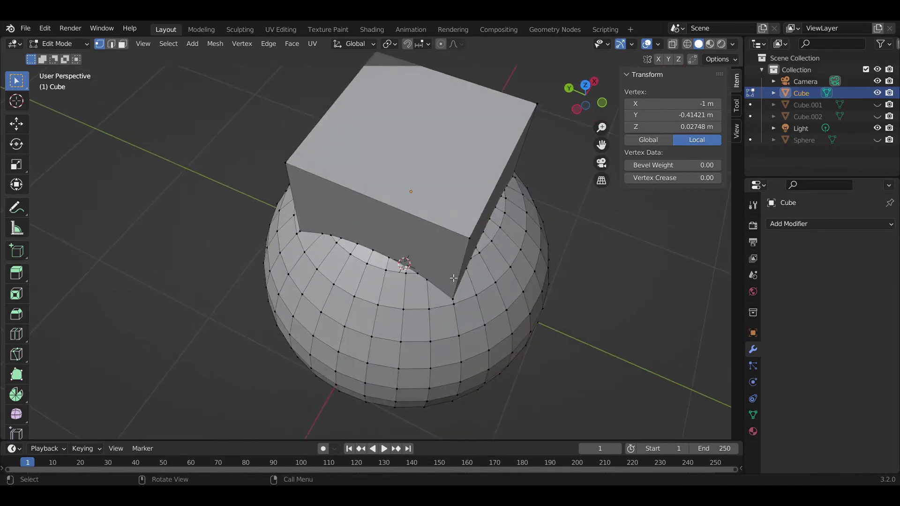
pyautogui.click(424, 241)
# Step: Move the cube's front face in face select mode, then return to Object Mode
pyautogui.click(122, 43)
pyautogui.click(375, 229)
pyautogui.press('g')
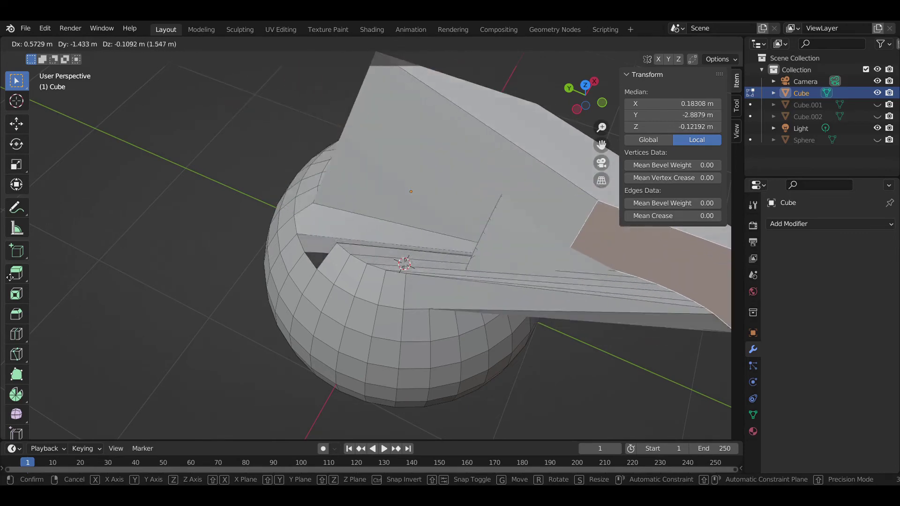
pyautogui.click(525, 157)
pyautogui.scroll(-2, 599, 258)
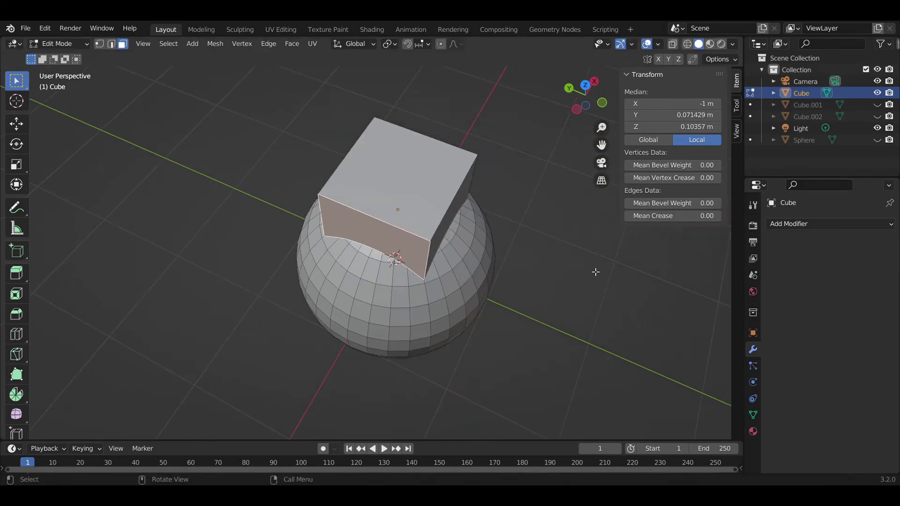
pyautogui.press('Tab')
pyautogui.rightClick(460, 289)
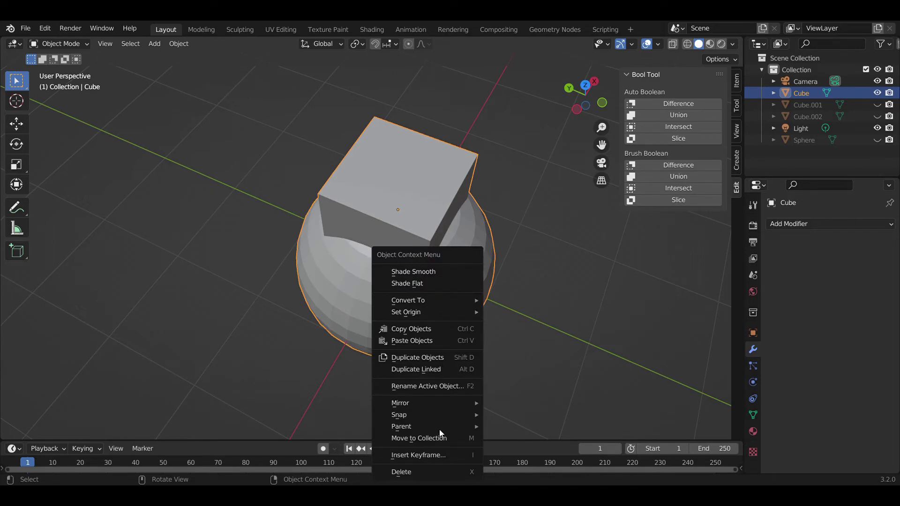
# Step: Delete the merged object and add a fresh cube
pyautogui.click(421, 473)
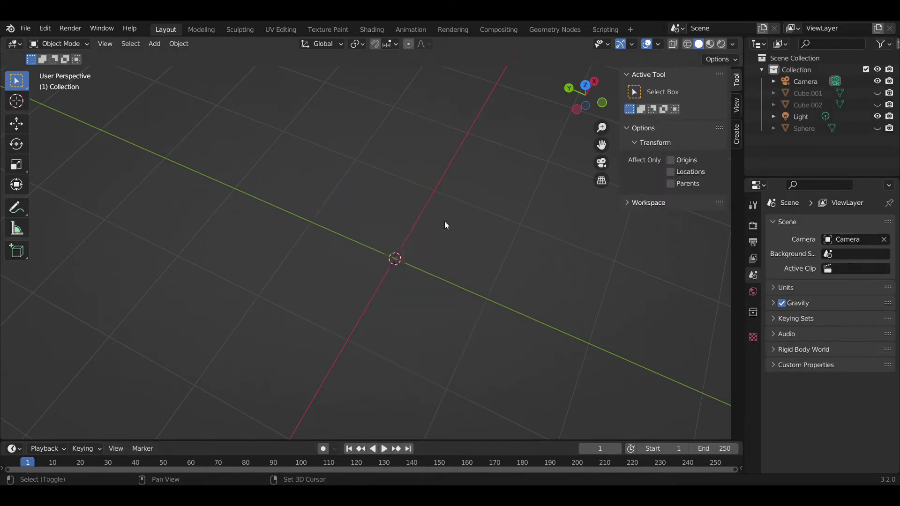
pyautogui.hotkey('shift', 'a')
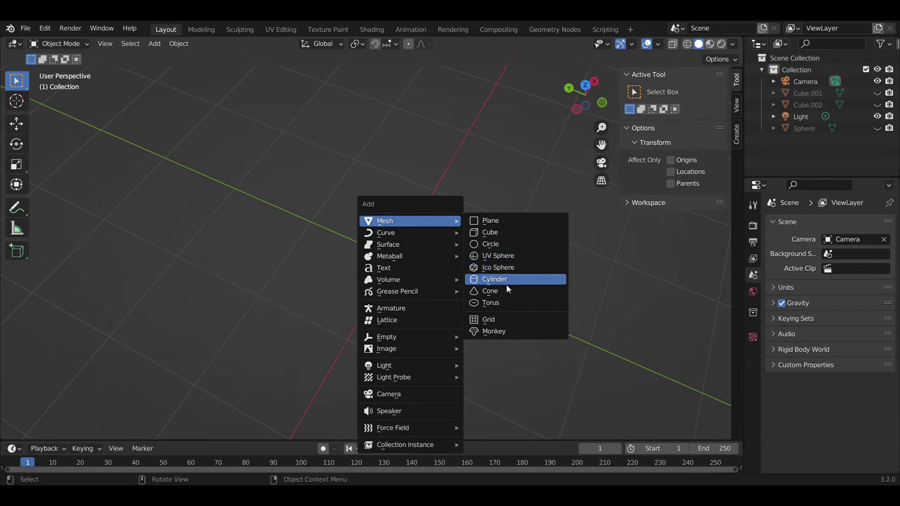
pyautogui.click(494, 232)
pyautogui.moveTo(459, 313); pyautogui.dragTo(478, 249, button='middle')
# Step: Add a cylinder, raise it along Z out of the cube's top, and select the cube
pyautogui.hotkey('shift', 'a')
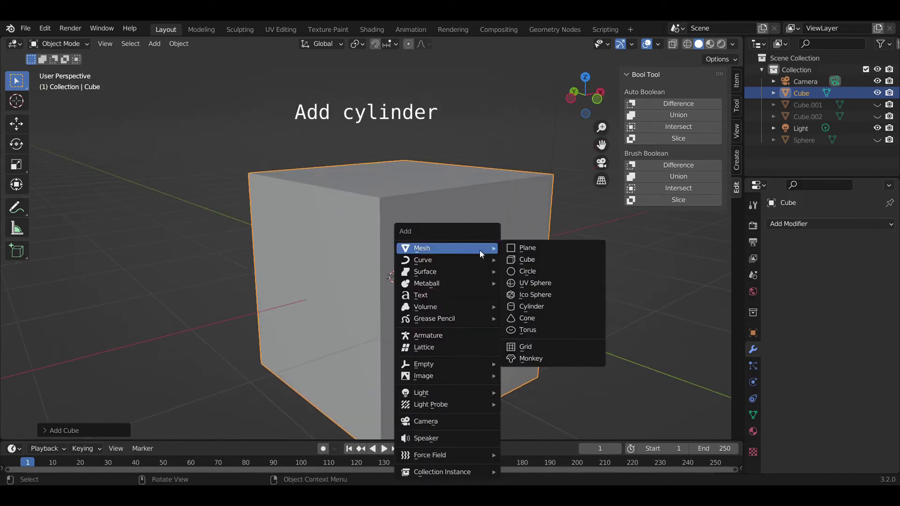
pyautogui.click(535, 307)
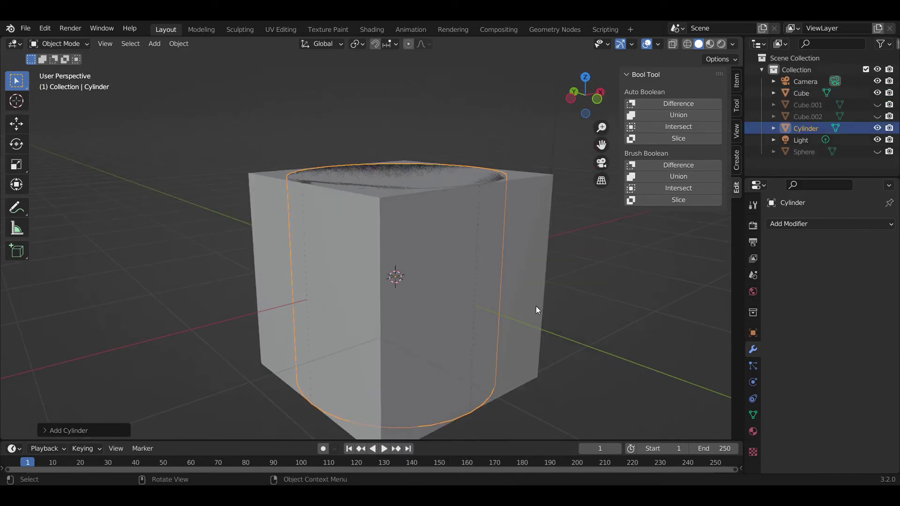
pyautogui.moveTo(544, 312); pyautogui.dragTo(554, 345, button='middle')
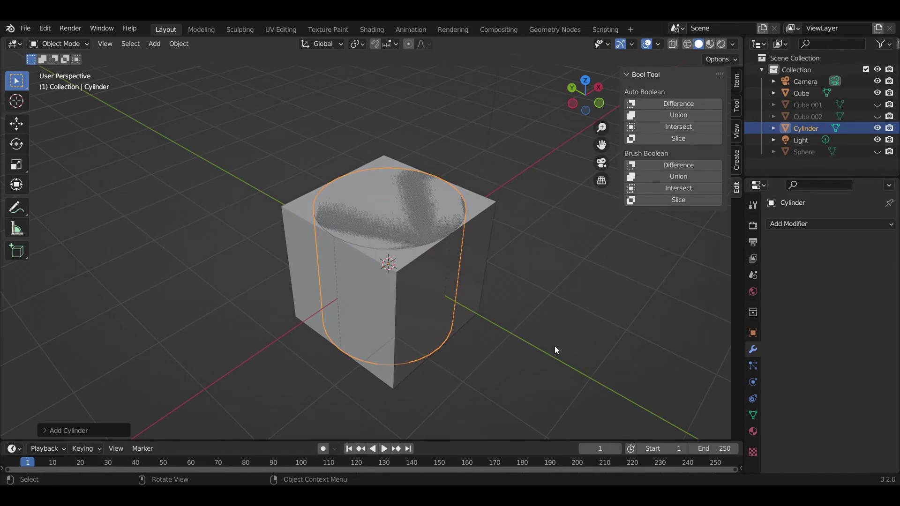
pyautogui.press('g')
pyautogui.press('z')
pyautogui.click(558, 274)
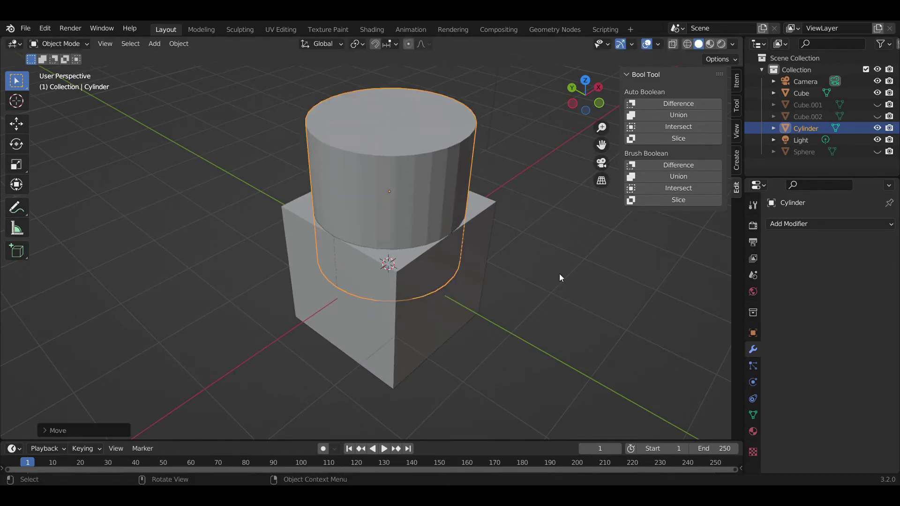
pyautogui.moveTo(557, 282)
pyautogui.mouseDown(button='middle')
pyautogui.moveTo(506, 301)
pyautogui.moveTo(540, 252)
pyautogui.mouseUp(button='middle')
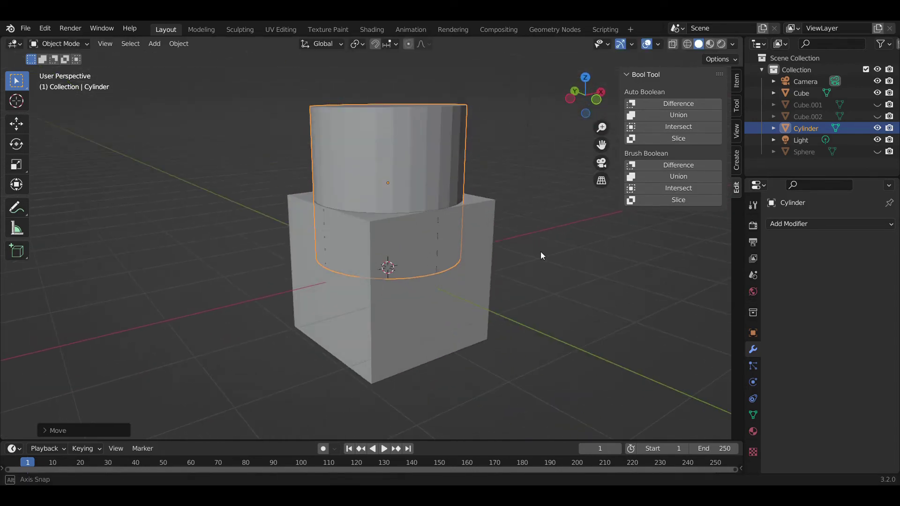
pyautogui.click(432, 309)
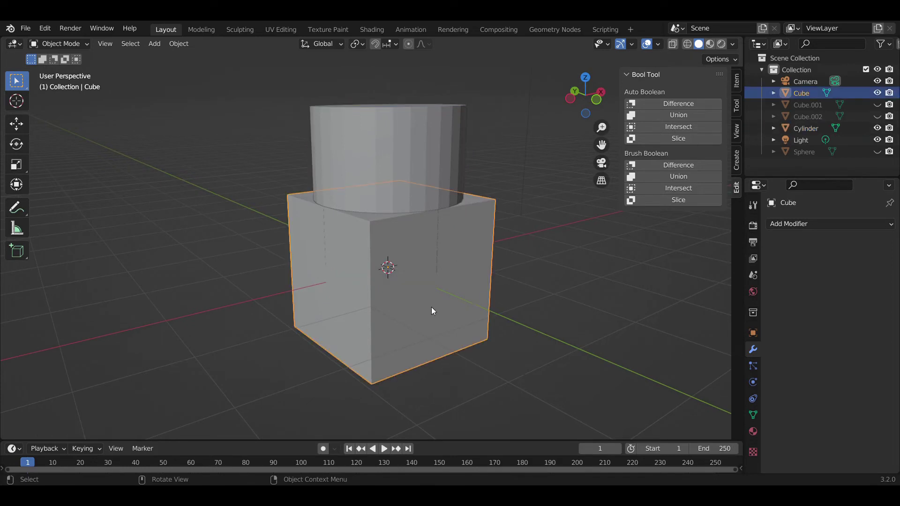
# Step: Apply a Bool Tool Brush Intersect keeping only the cylinder's overlap with the cube
pyautogui.keyDown('shift'); pyautogui.click(437, 148); pyautogui.keyUp('shift')
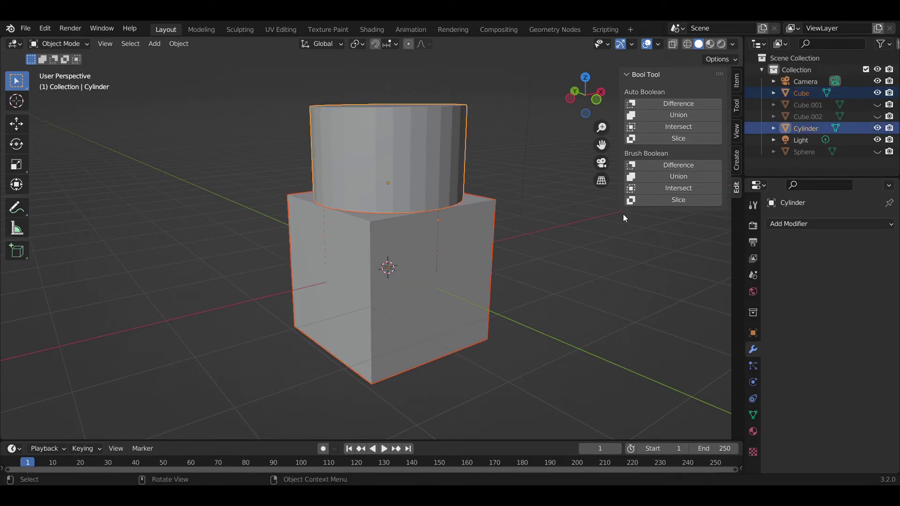
pyautogui.click(679, 189)
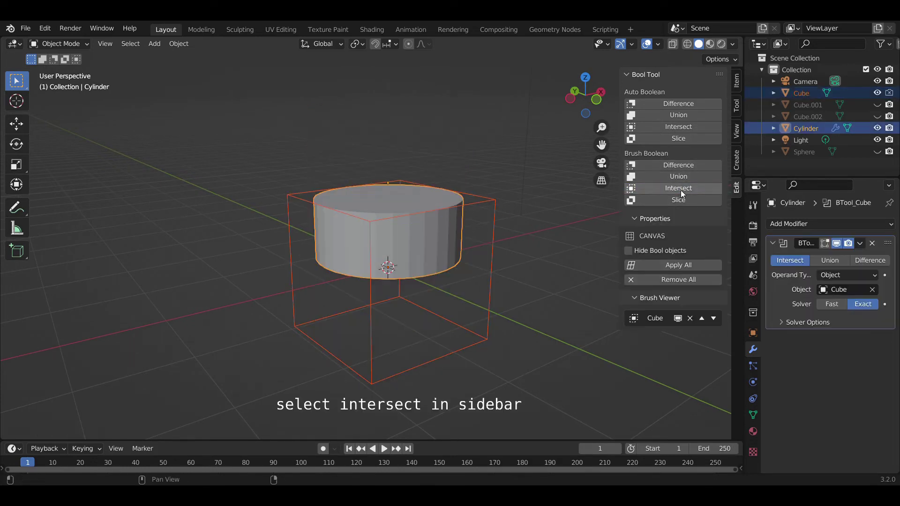
pyautogui.moveTo(495, 272)
pyautogui.mouseDown(button='middle')
pyautogui.moveTo(516, 270)
pyautogui.moveTo(611, 316)
pyautogui.mouseUp(button='middle')
pyautogui.click(687, 267)
pyautogui.scroll(4, 522, 293)
pyautogui.moveTo(524, 297)
pyautogui.mouseDown(button='middle')
pyautogui.moveTo(504, 311)
pyautogui.moveTo(550, 307)
pyautogui.moveTo(576, 193)
pyautogui.moveTo(548, 291)
pyautogui.mouseUp(button='middle')
pyautogui.scroll(-2, 550, 300)
pyautogui.scroll(-1, 545, 312)
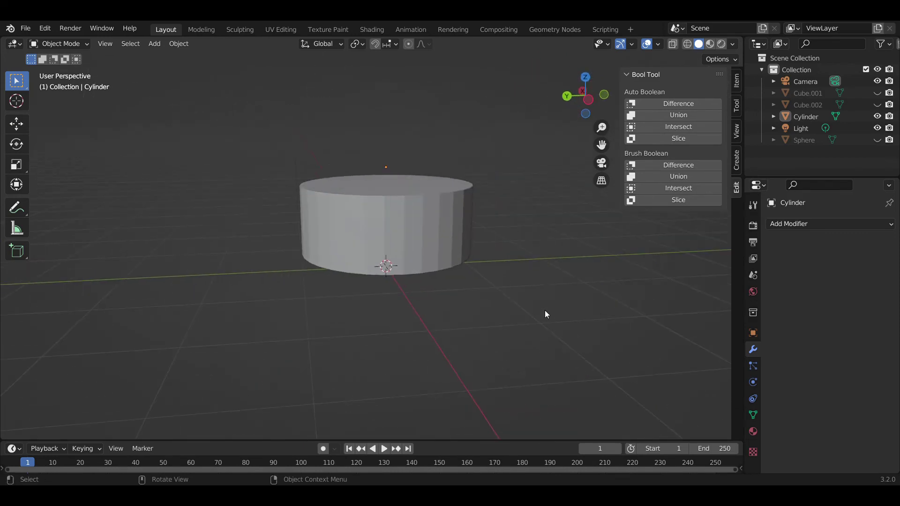
# Step: Delete the trimmed cylinder to empty the scene
pyautogui.click(438, 225)
pyautogui.press('x')
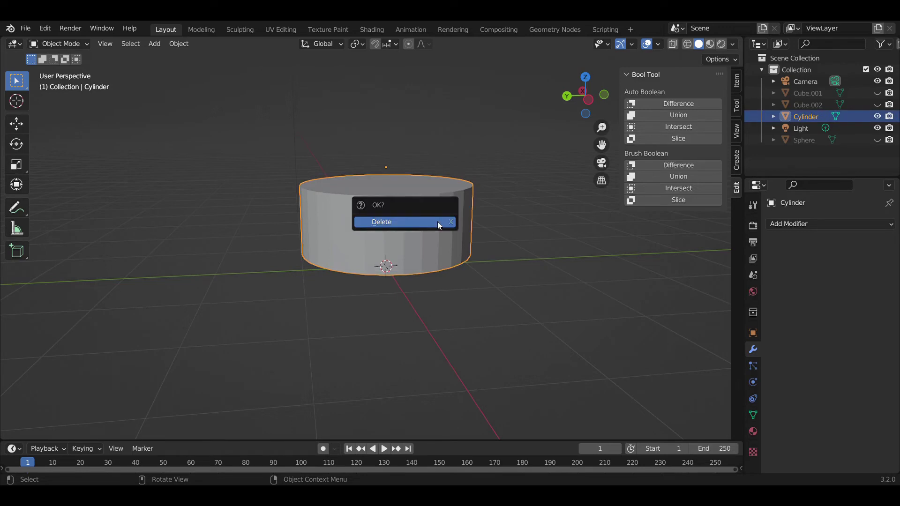
pyautogui.click(438, 221)
pyautogui.hotkey('shift', 'a')
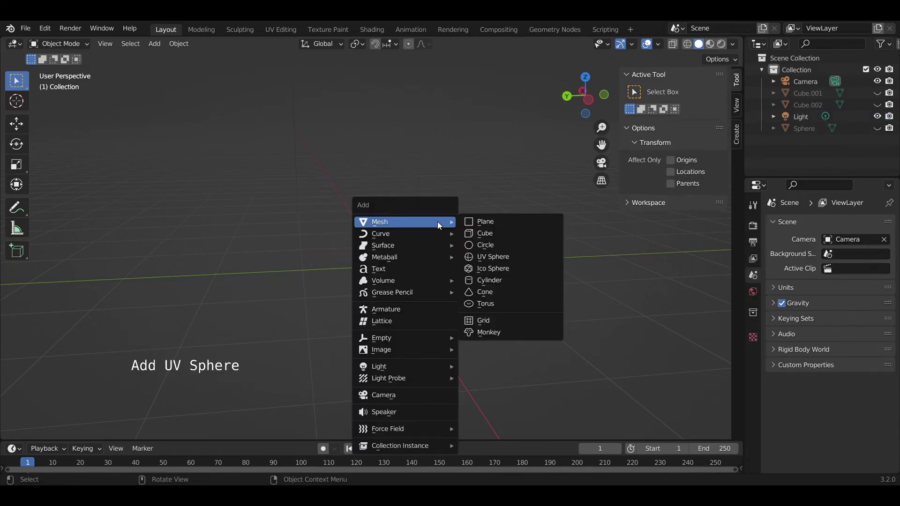
# Step: Add a UV sphere and a scaled-down cube
pyautogui.click(484, 258)
pyautogui.press('shift')
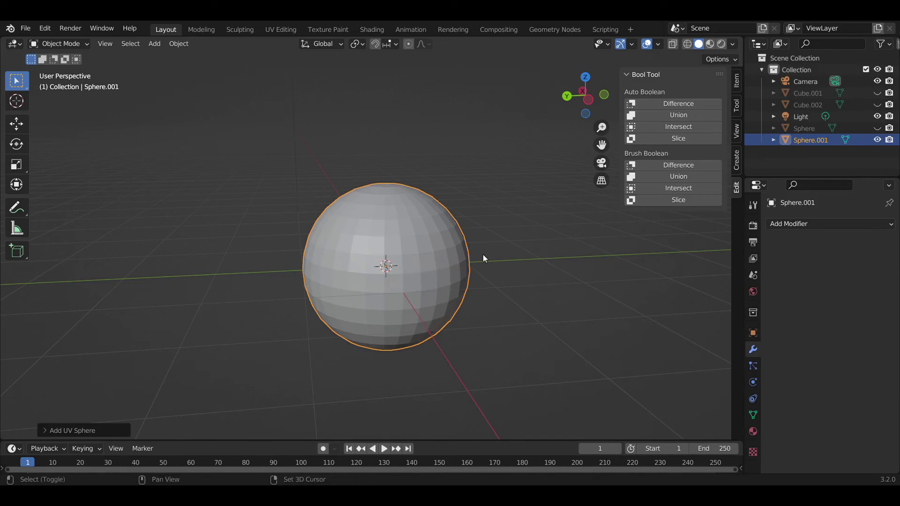
pyautogui.hotkey('shift', 'a')
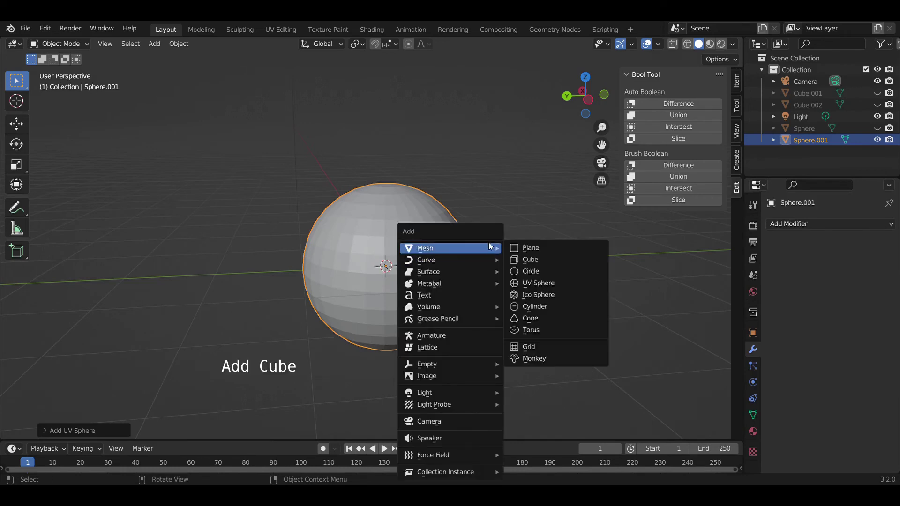
pyautogui.click(539, 259)
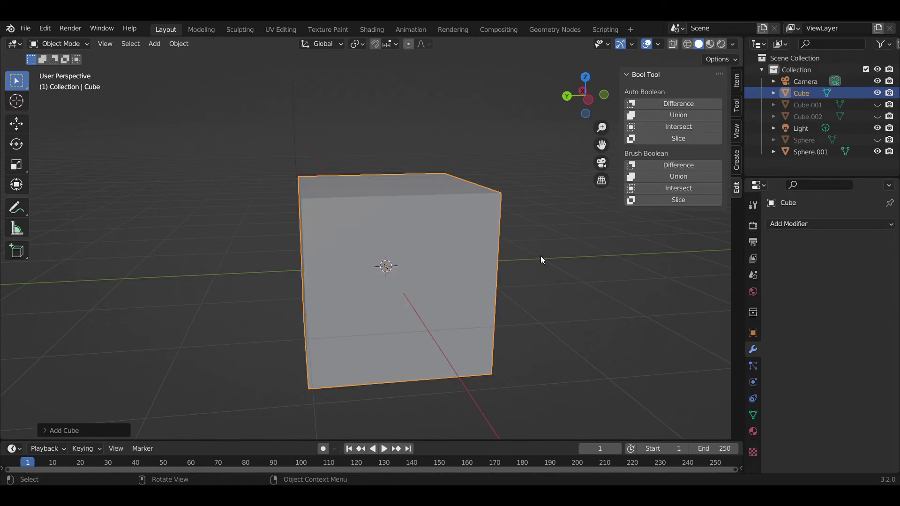
pyautogui.press('s')
pyautogui.click(502, 258)
# Step: Raise the cube along Z through the sphere's top, then select cube and sphere
pyautogui.press('g')
pyautogui.press('z')
pyautogui.click(514, 181)
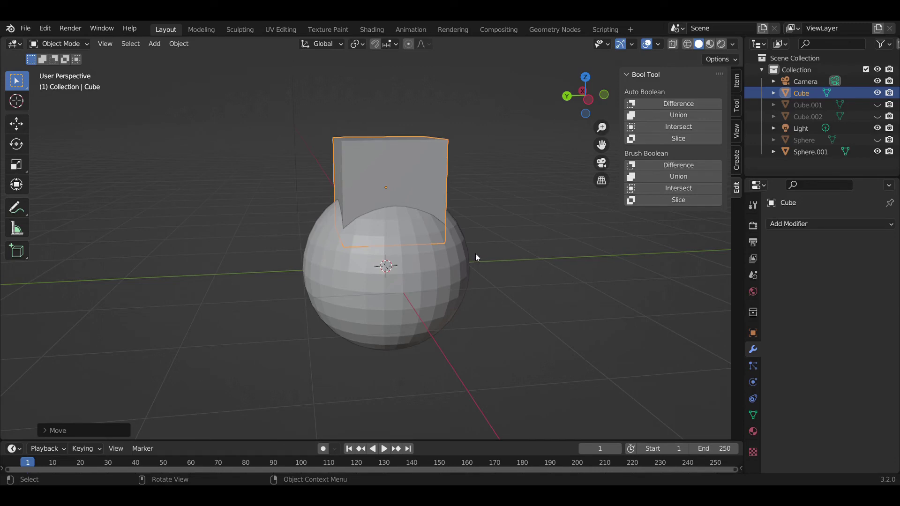
pyautogui.click(405, 294)
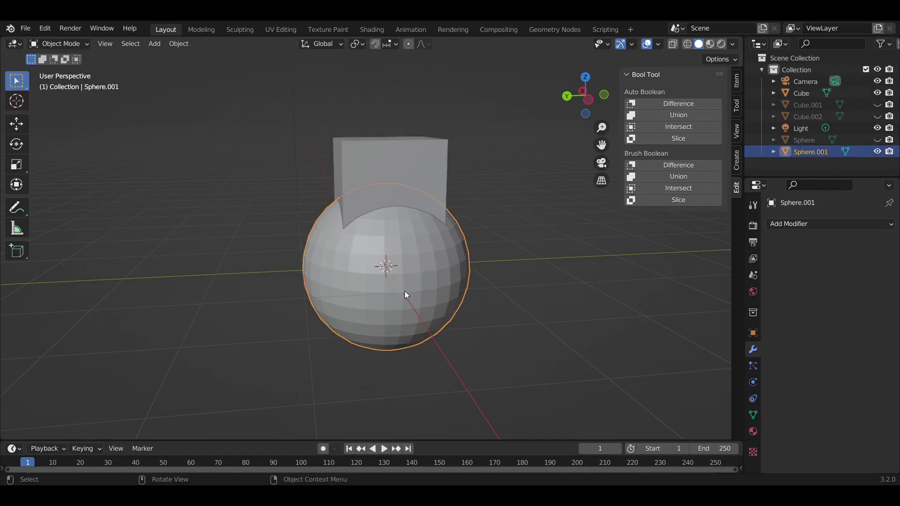
pyautogui.click(423, 179)
pyautogui.keyDown('shift'); pyautogui.click(426, 268); pyautogui.keyUp('shift')
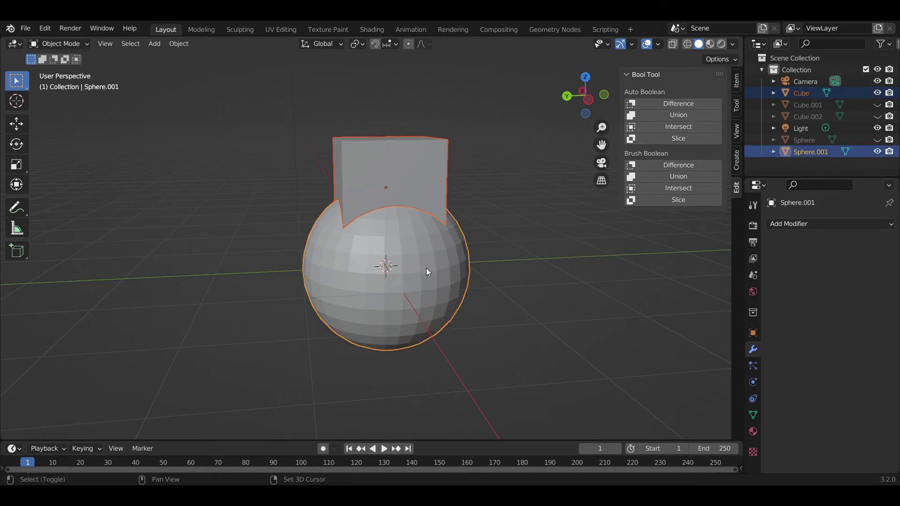
# Step: Apply a Bool Tool Brush Slice of the sphere by the cube and select the cap Sphere.001
pyautogui.click(676, 199)
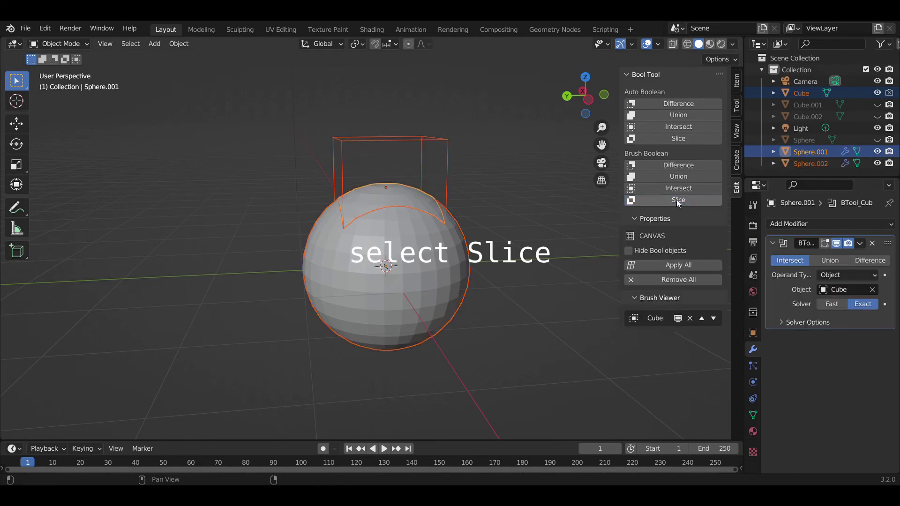
pyautogui.moveTo(563, 281)
pyautogui.mouseDown(button='middle')
pyautogui.moveTo(603, 210)
pyautogui.moveTo(577, 249)
pyautogui.moveTo(558, 254)
pyautogui.mouseUp(button='middle')
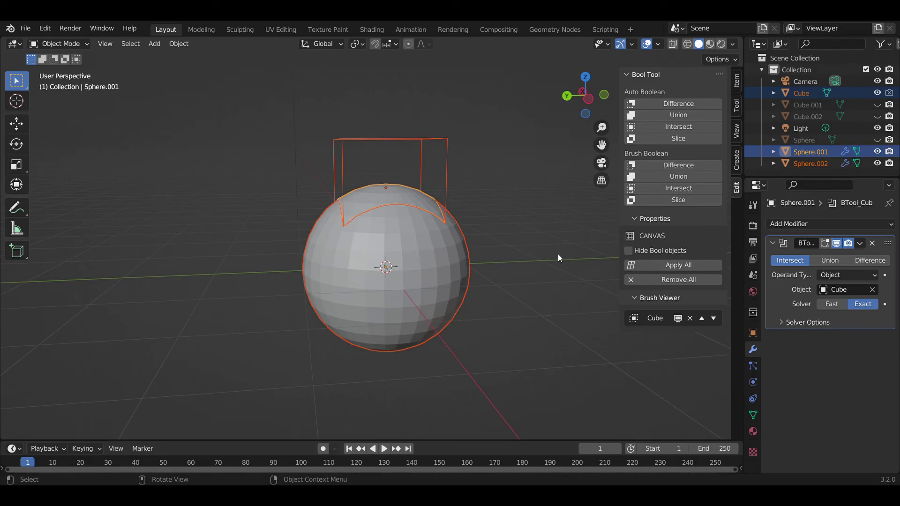
pyautogui.click(688, 264)
pyautogui.scroll(3, 525, 241)
pyautogui.moveTo(524, 240)
pyautogui.mouseDown(button='middle')
pyautogui.moveTo(527, 269)
pyautogui.moveTo(462, 187)
pyautogui.mouseUp(button='middle')
pyautogui.click(479, 155)
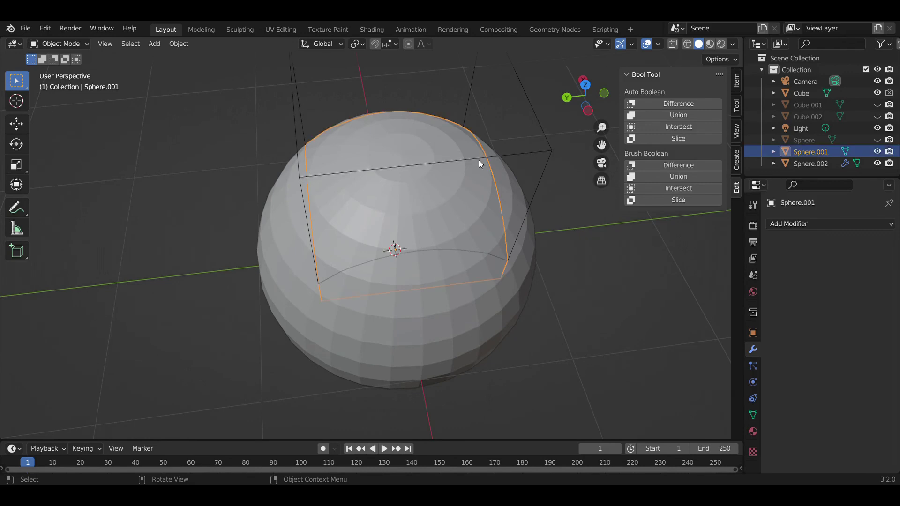
# Step: Hide the cube cutter with H
pyautogui.moveTo(550, 228); pyautogui.dragTo(666, 190, button='middle')
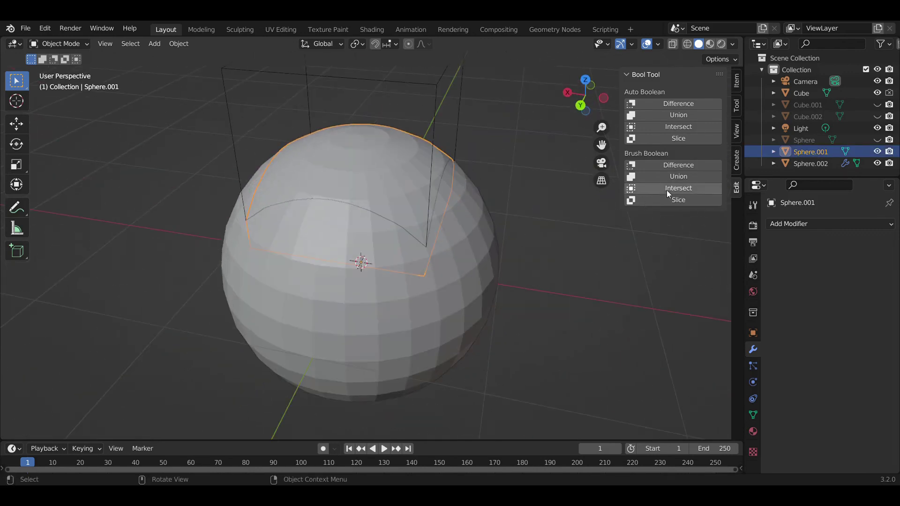
pyautogui.click(465, 310)
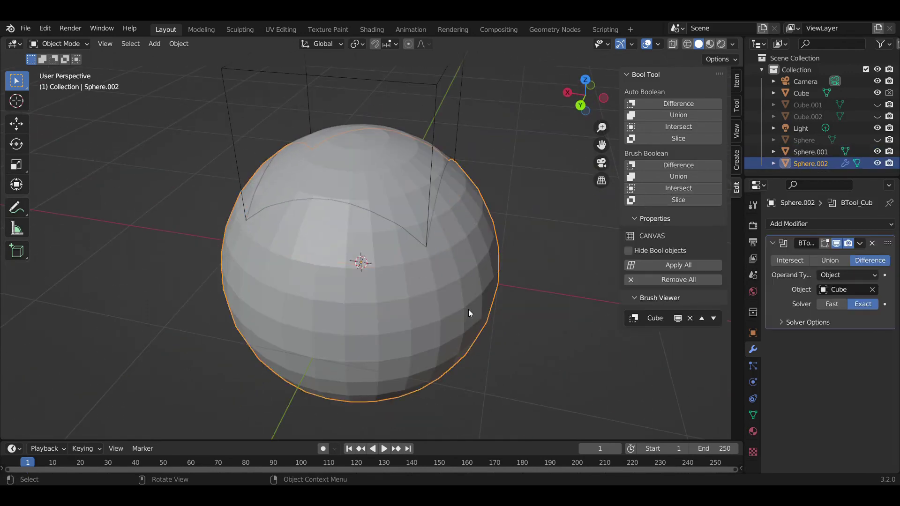
pyautogui.moveTo(476, 275)
pyautogui.mouseDown(button='middle')
pyautogui.moveTo(534, 280)
pyautogui.moveTo(433, 106)
pyautogui.mouseUp(button='middle')
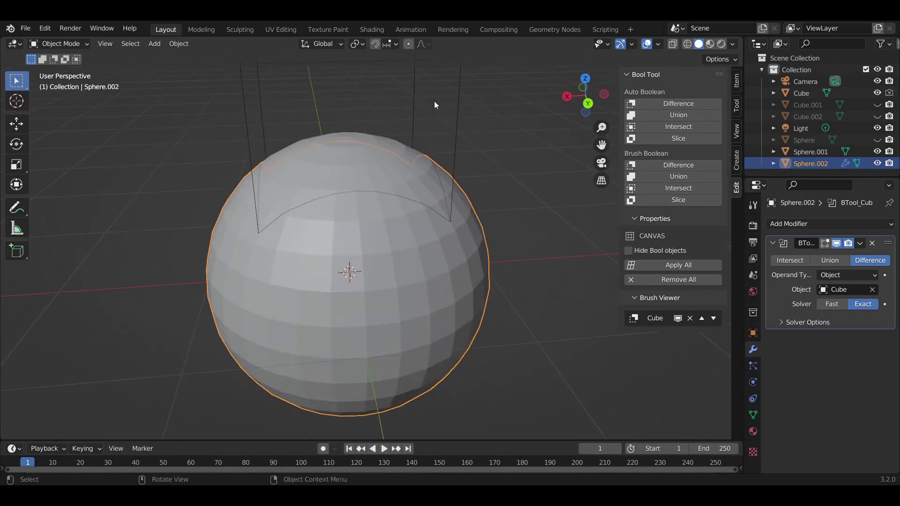
pyautogui.click(459, 108)
pyautogui.press('h')
pyautogui.moveTo(480, 152)
pyautogui.mouseDown(button='middle')
pyautogui.moveTo(494, 200)
pyautogui.moveTo(358, 179)
pyautogui.mouseUp(button='middle')
# Step: Lift the sliced cap twice to check it separates, cancelling each move to leave it in place
pyautogui.click(414, 224)
pyautogui.moveTo(414, 225); pyautogui.dragTo(533, 156, button='middle')
pyautogui.press('g')
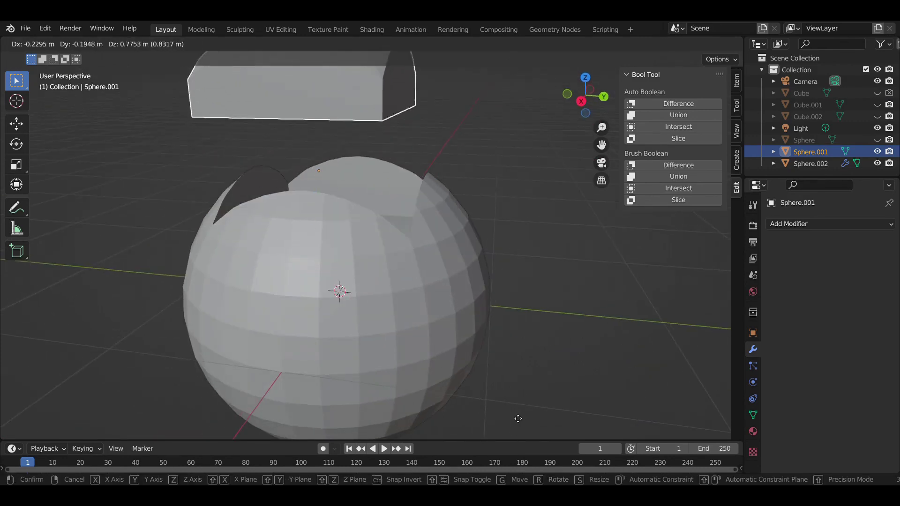
pyautogui.press('Escape')
pyautogui.moveTo(471, 356)
pyautogui.mouseDown(button='middle')
pyautogui.moveTo(484, 332)
pyautogui.moveTo(430, 406)
pyautogui.mouseUp(button='middle')
pyautogui.press('g')
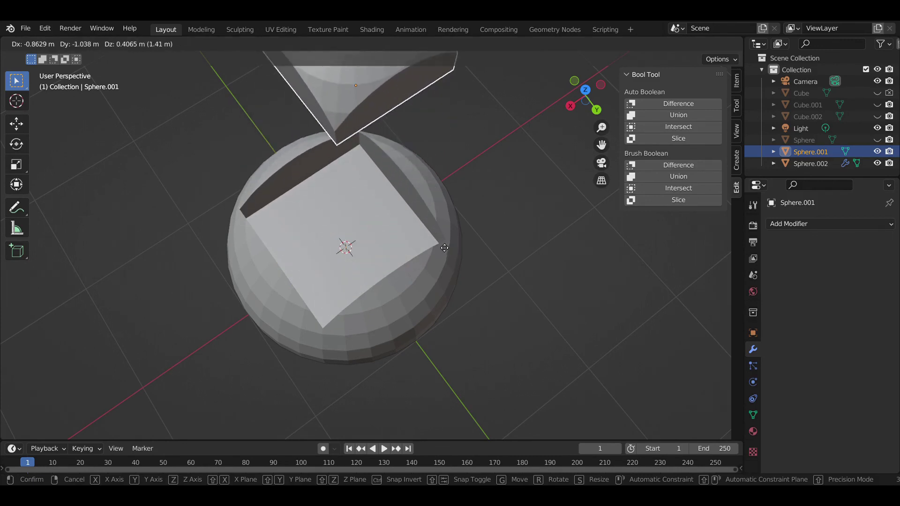
pyautogui.press('Escape')
pyautogui.moveTo(431, 287); pyautogui.dragTo(508, 226, button='middle')
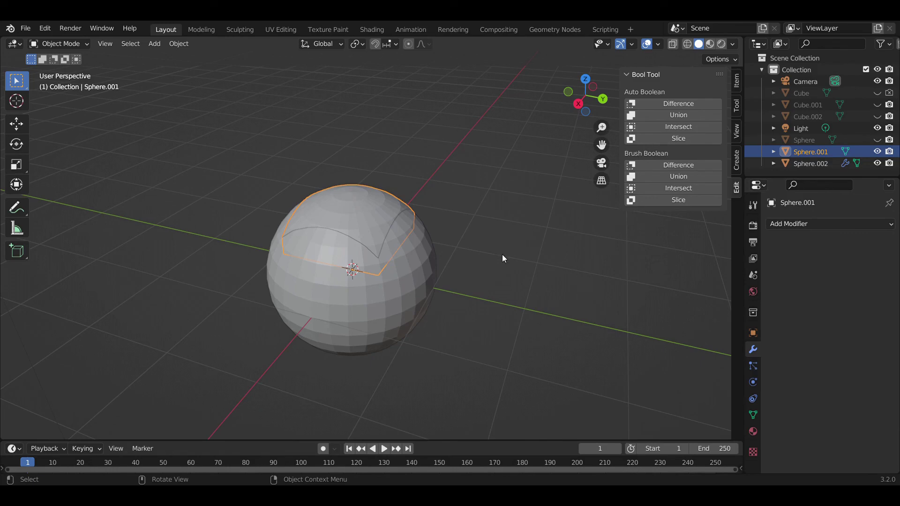
pyautogui.scroll(2, 449, 302)
pyautogui.scroll(1, 448, 302)
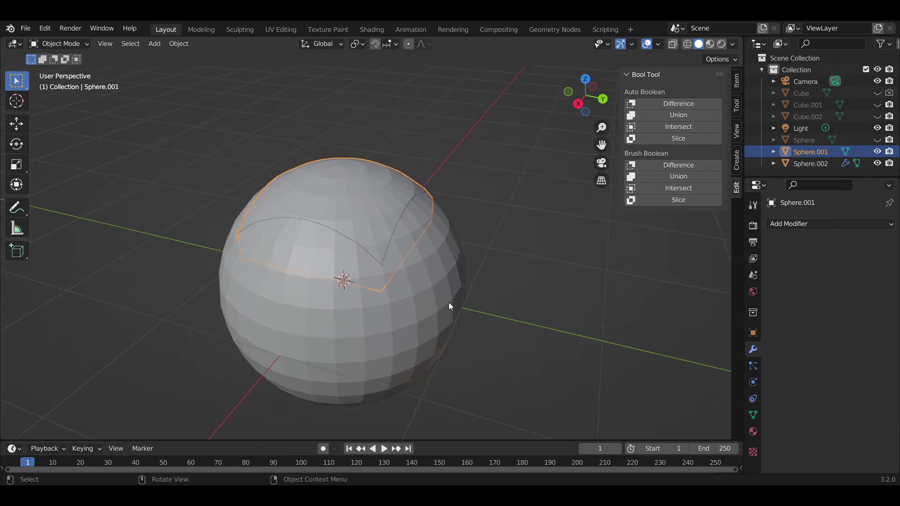
# Step: Delete the Sphere.001 cap, then delete the Sphere.002 body
pyautogui.press('x')
pyautogui.click(449, 302)
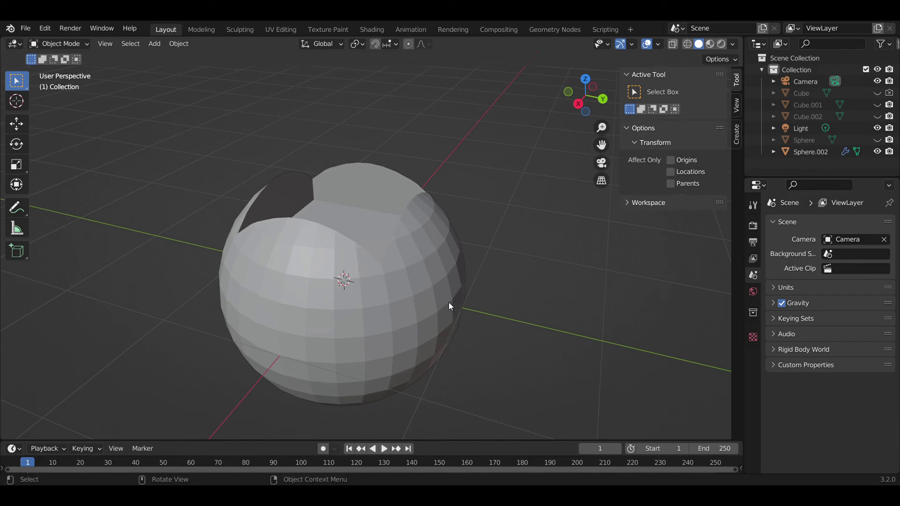
pyautogui.click(408, 312)
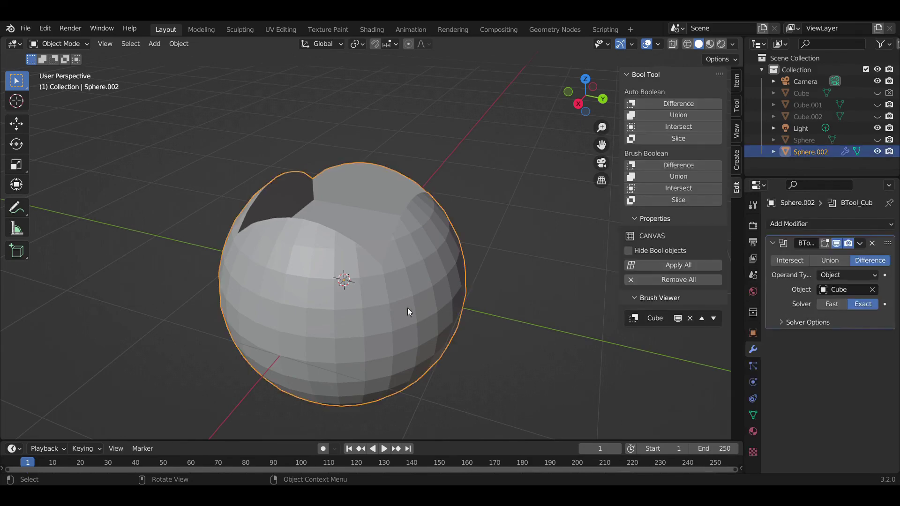
pyautogui.moveTo(406, 308)
pyautogui.mouseDown(button='middle')
pyautogui.moveTo(418, 364)
pyautogui.moveTo(493, 304)
pyautogui.mouseUp(button='middle')
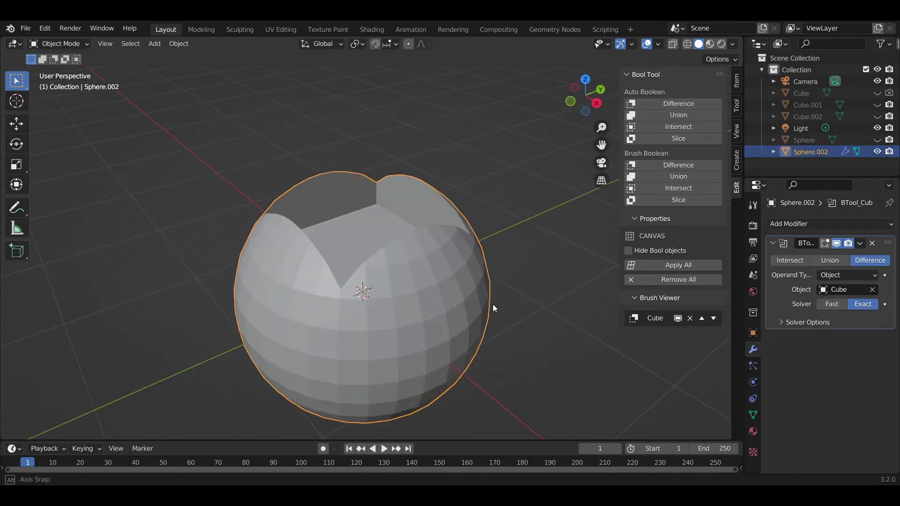
pyautogui.press('x')
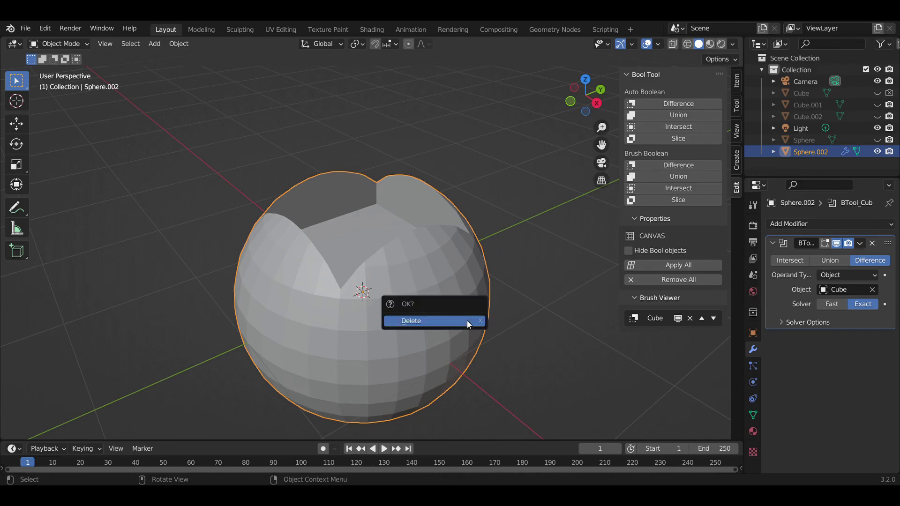
pyautogui.click(466, 320)
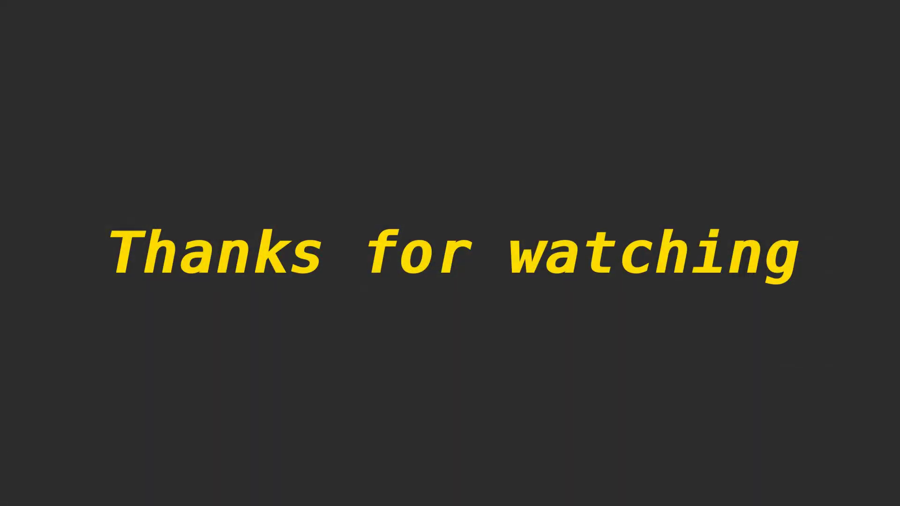